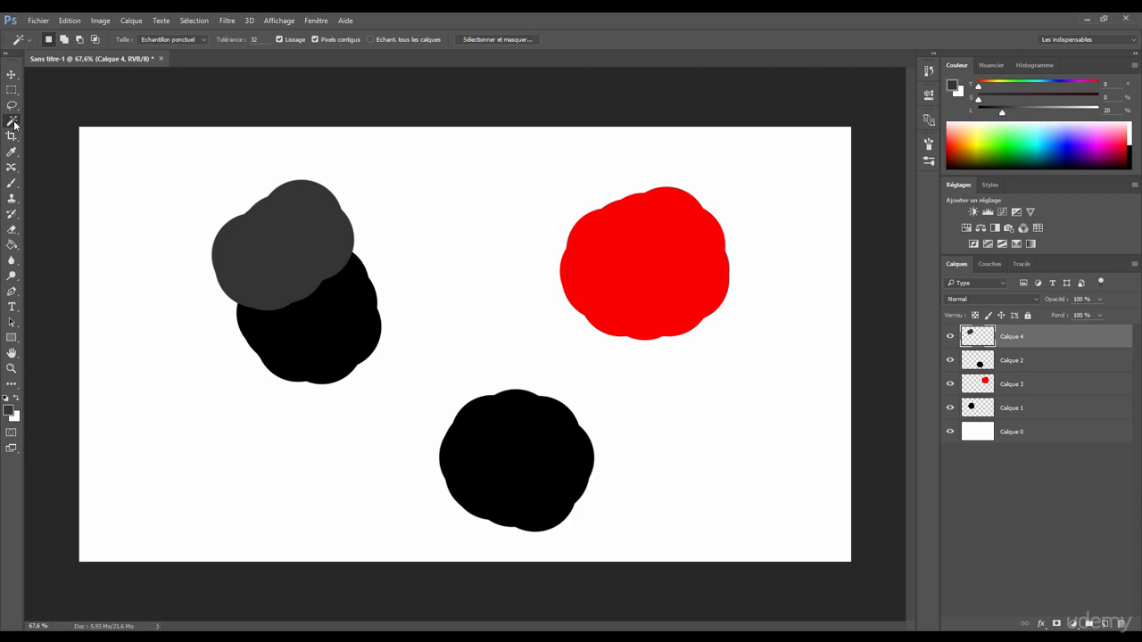
Cycle between the Quick Selection and Magic Wand tools, finishing with the Magic Wand active
left_click(13, 124)
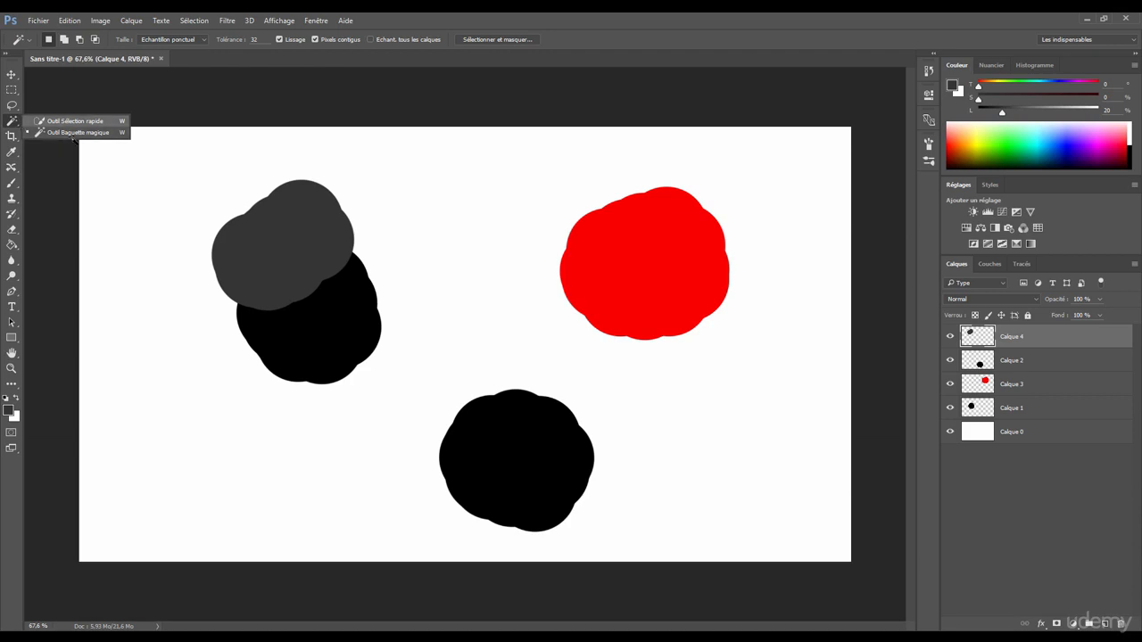
left_click(49, 121)
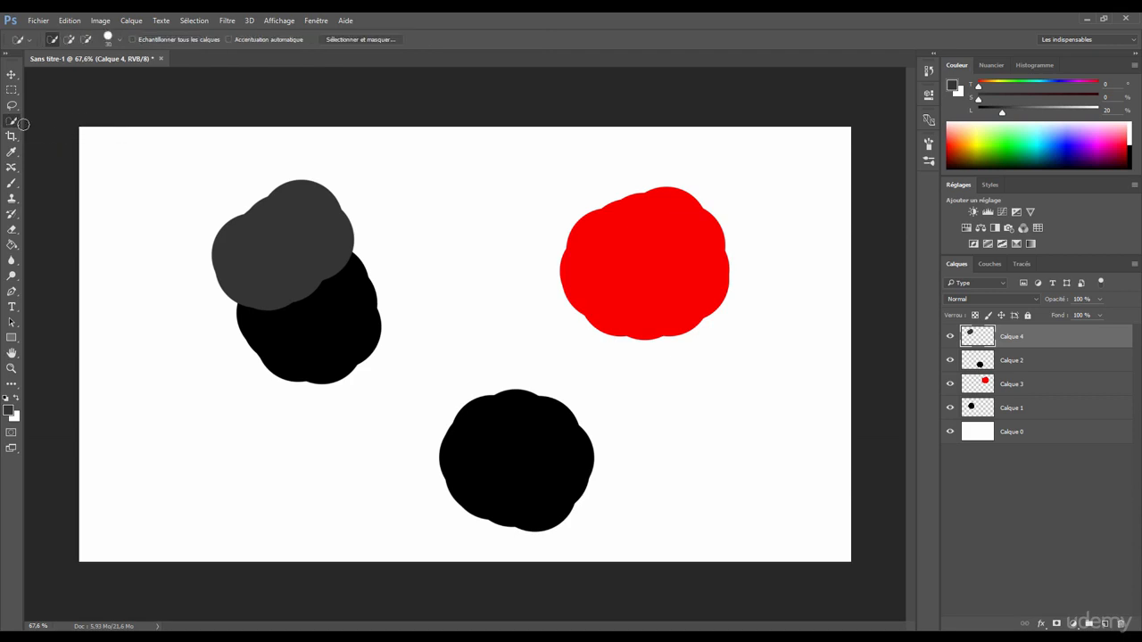
right_click(23, 124)
left_click(40, 132)
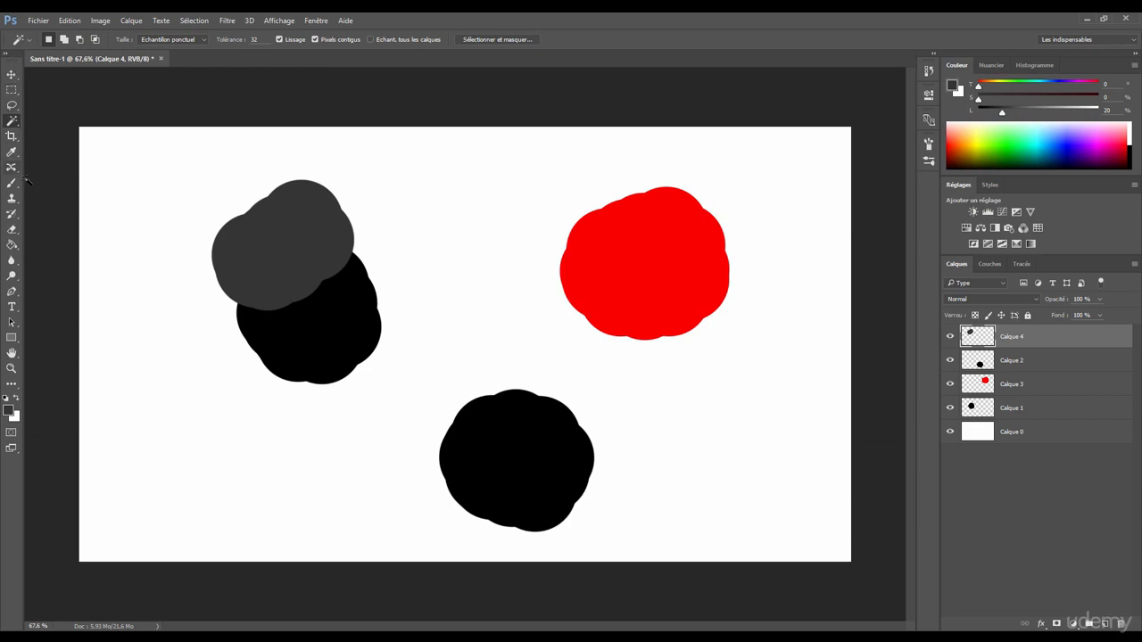
right_click(24, 124)
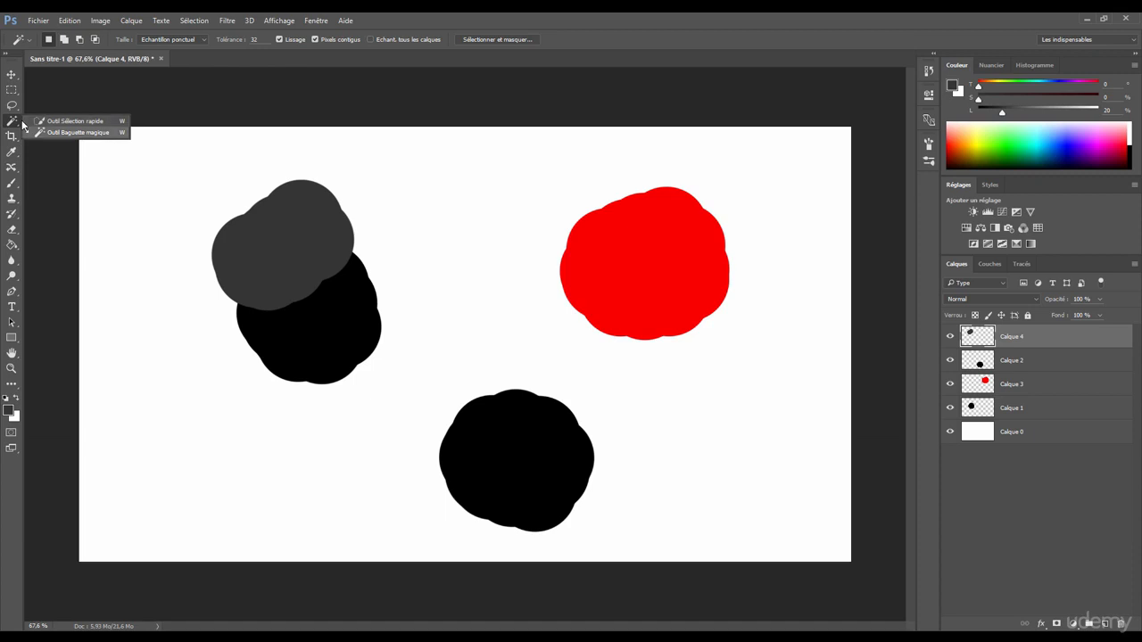
left_click(54, 121)
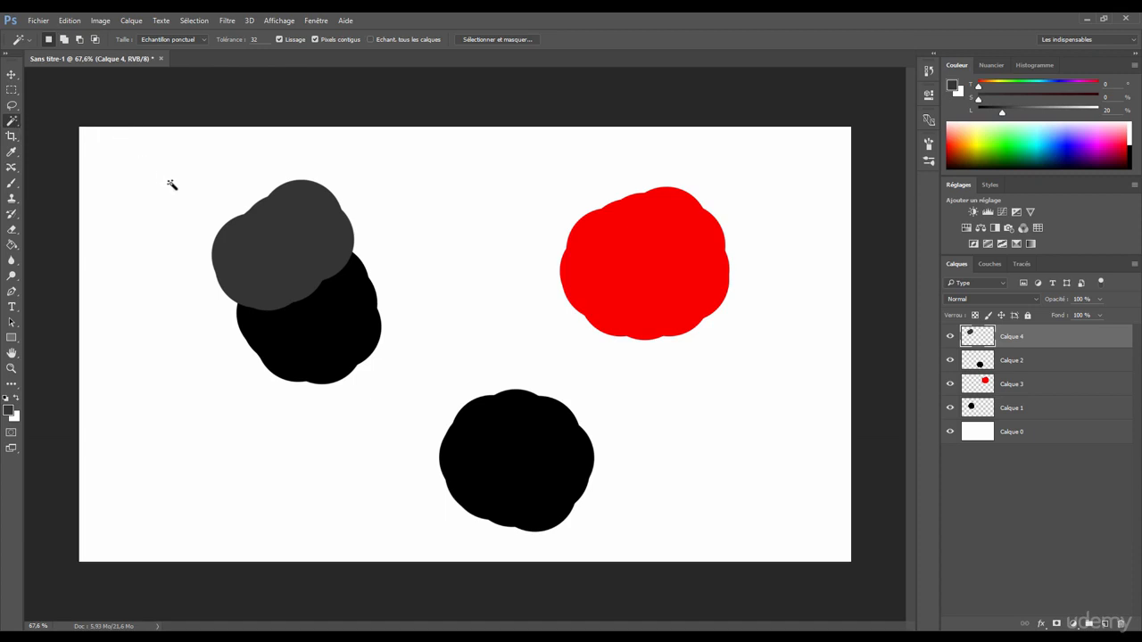
key("shift+w")
key("shift+w")
key("shift+w")
Review the Magic Wand sample size options and examine the overlap between the dark grey and black shapes up close
left_click(167, 39)
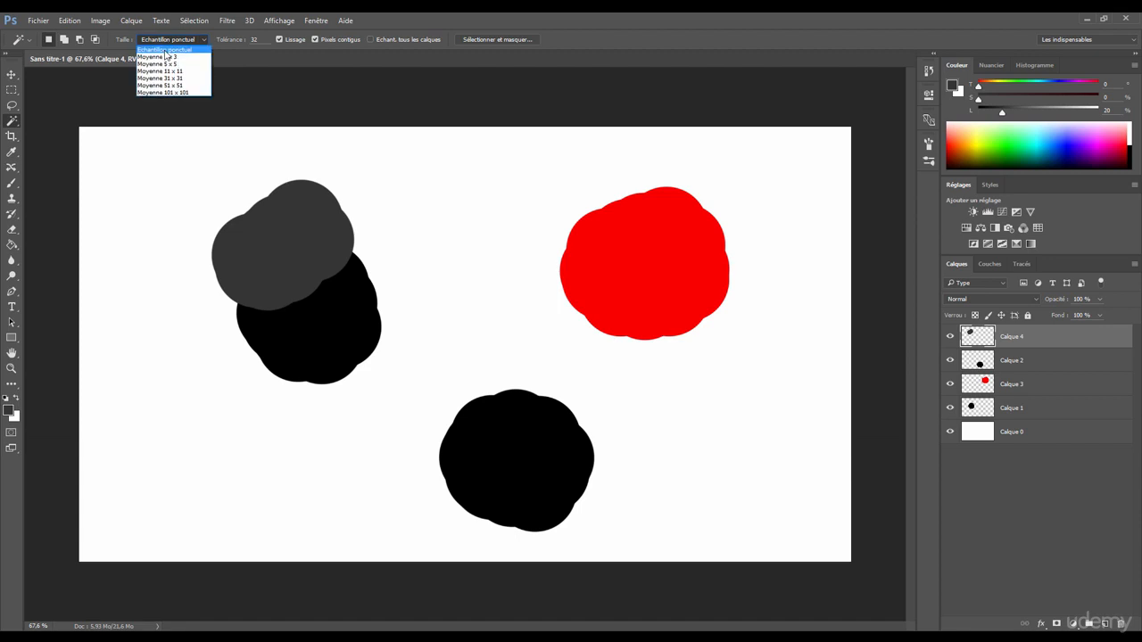
left_click(166, 50)
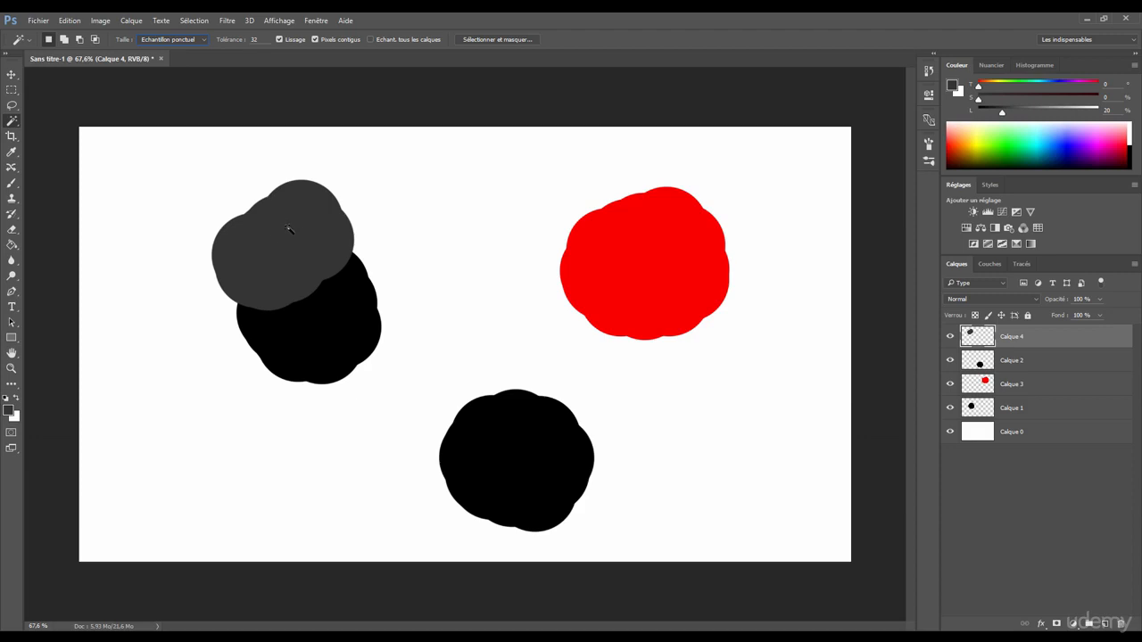
left_click_drag(270, 236, 428, 246)
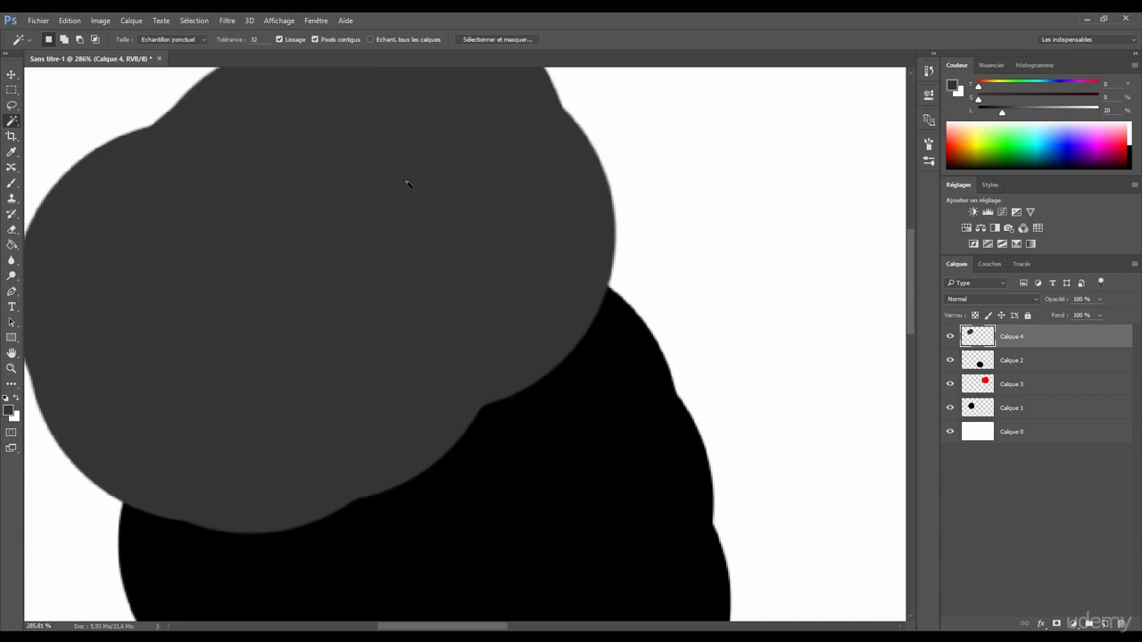
left_click_drag(404, 182, 400, 220)
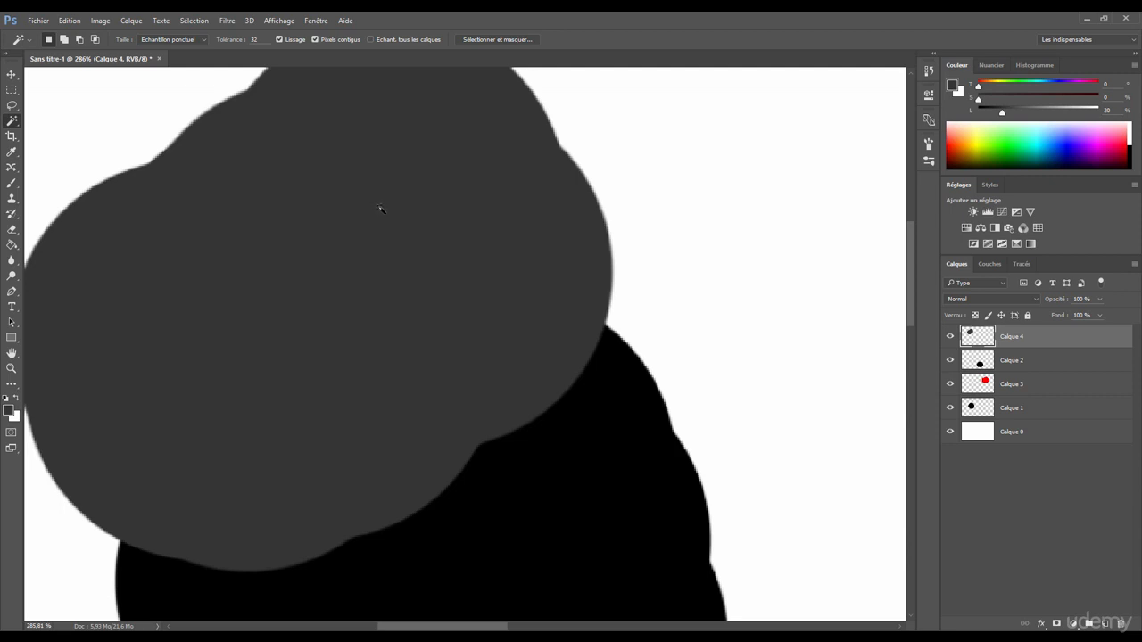
left_click_drag(375, 227, 351, 209)
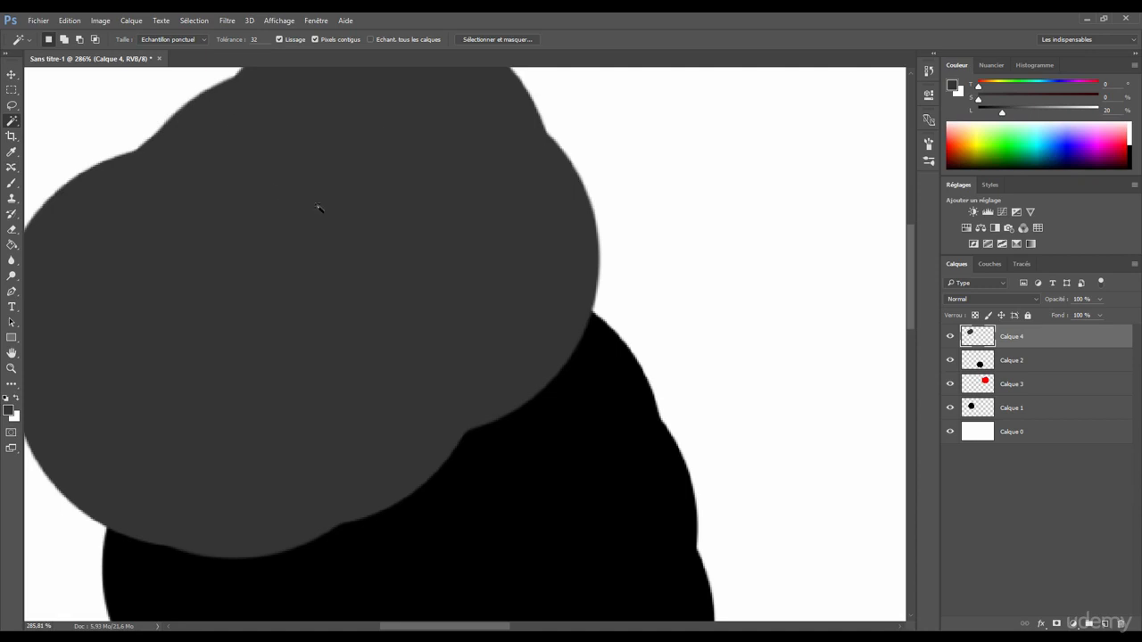
left_click_drag(318, 242, 328, 109)
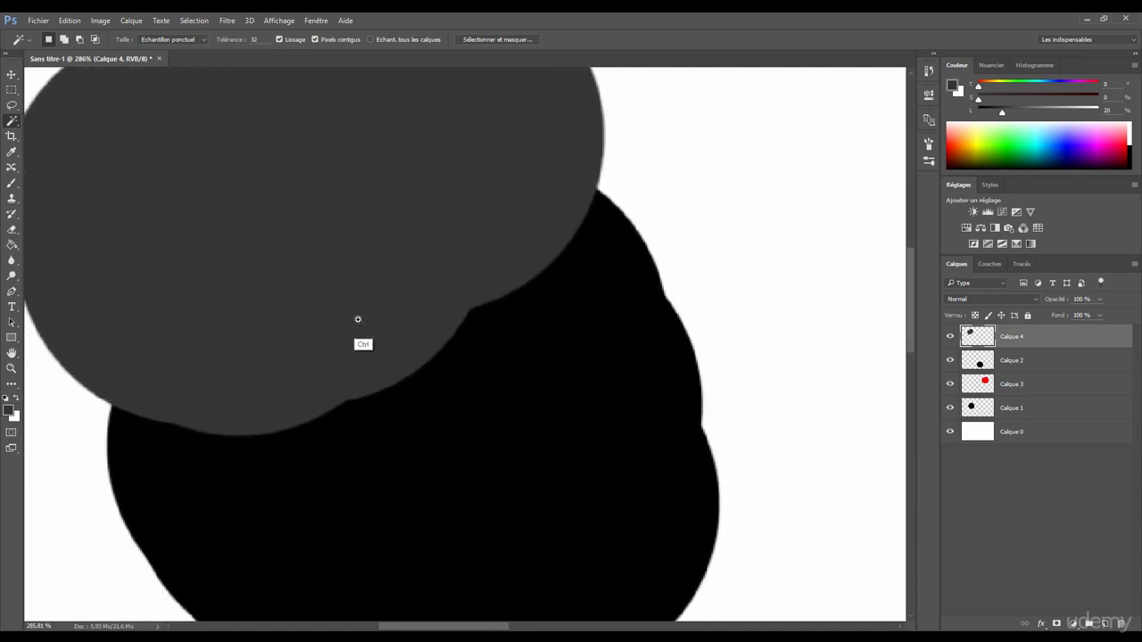
left_click_drag(384, 317, 421, 315)
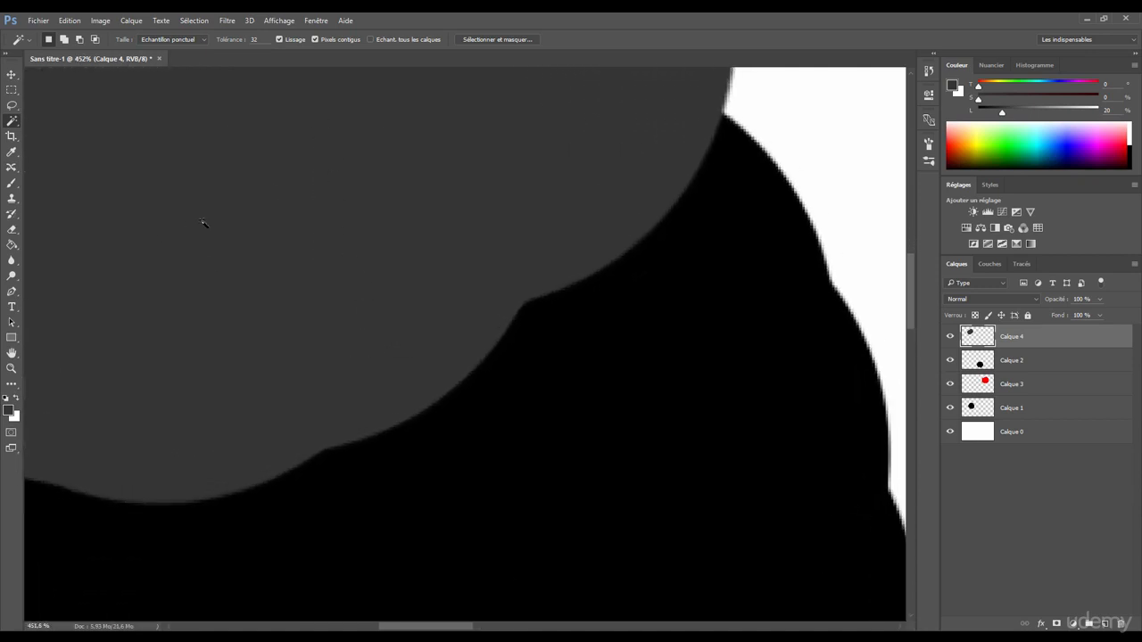
left_click(181, 39)
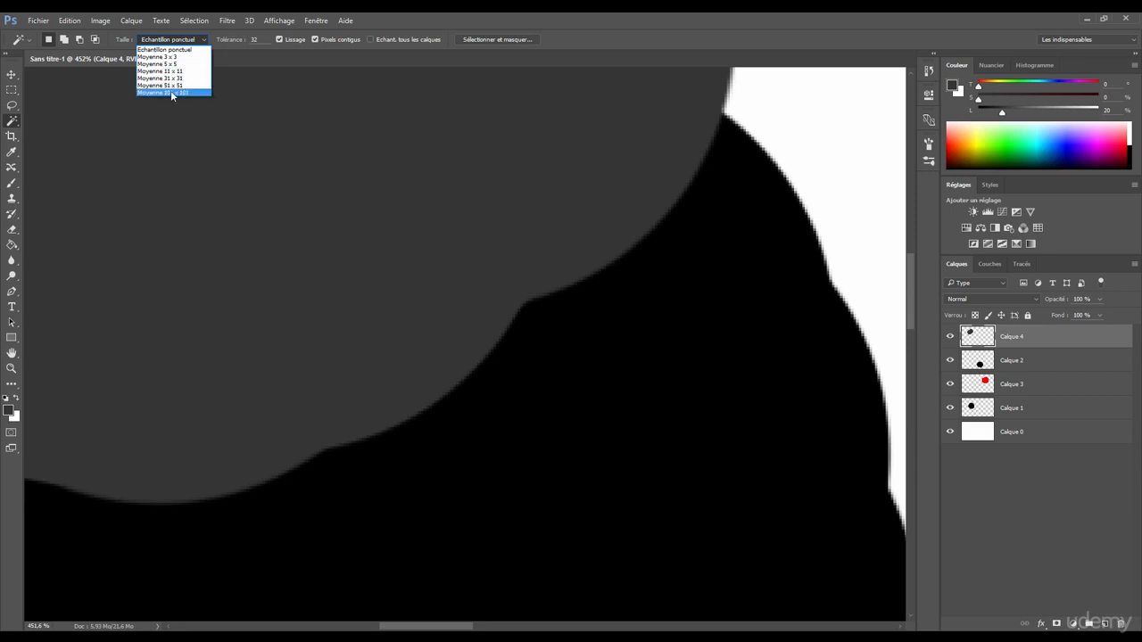
key("Escape")
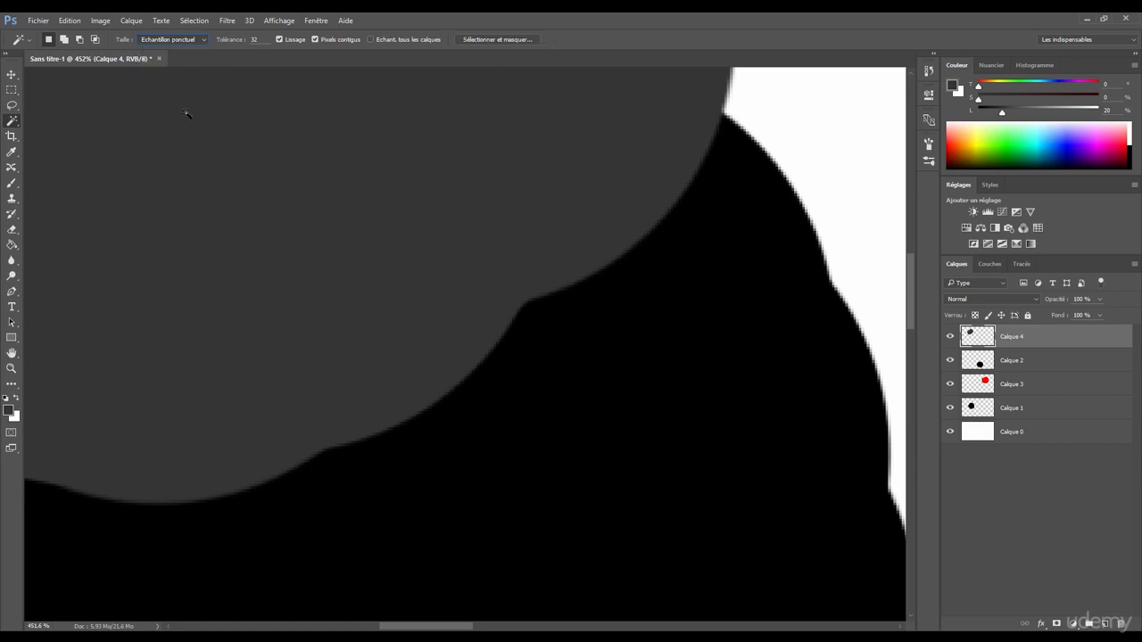
With sample size Moyenne 101 x 101 and sampling of all layers enabled, use the Magic Wand on the dark grey shape near its black neighbour
left_click_drag(241, 146, 178, 146)
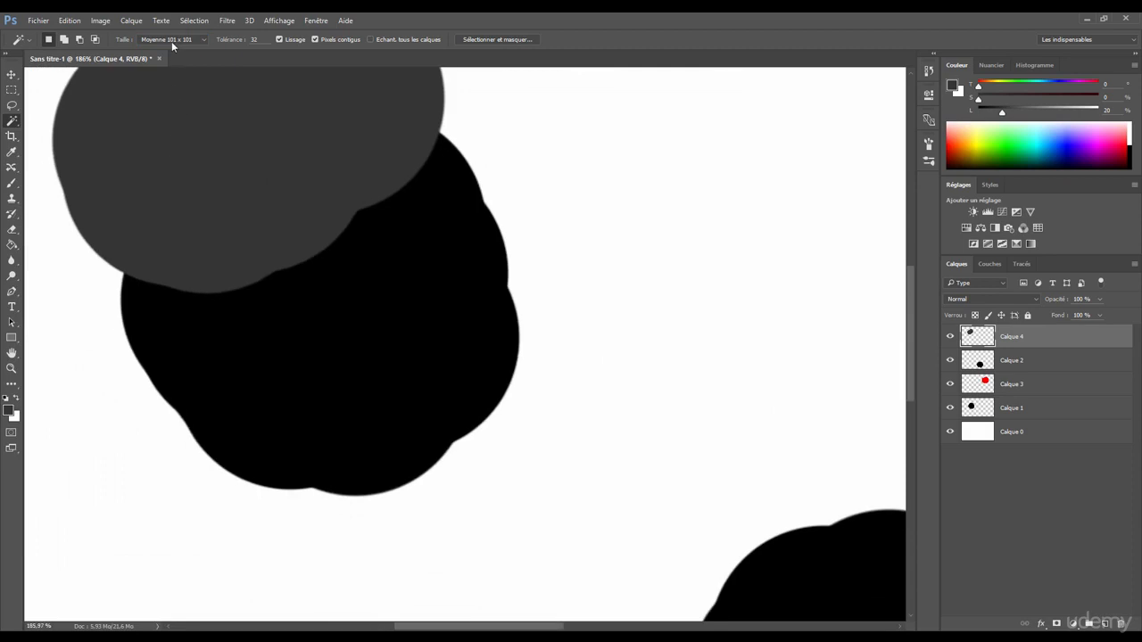
left_click(171, 40)
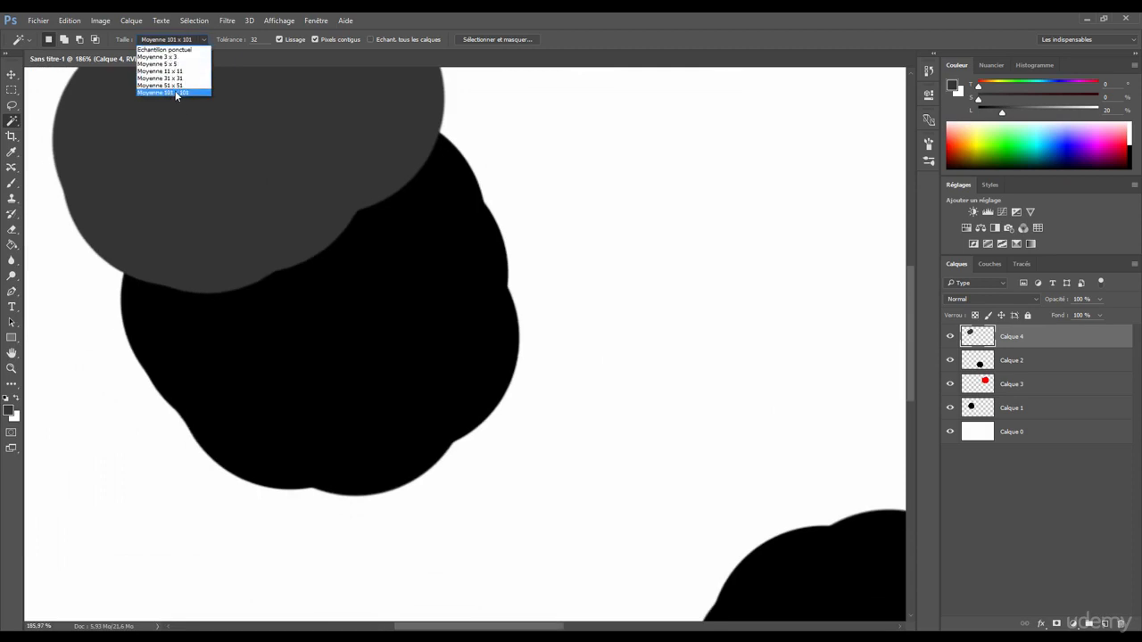
left_click(175, 90)
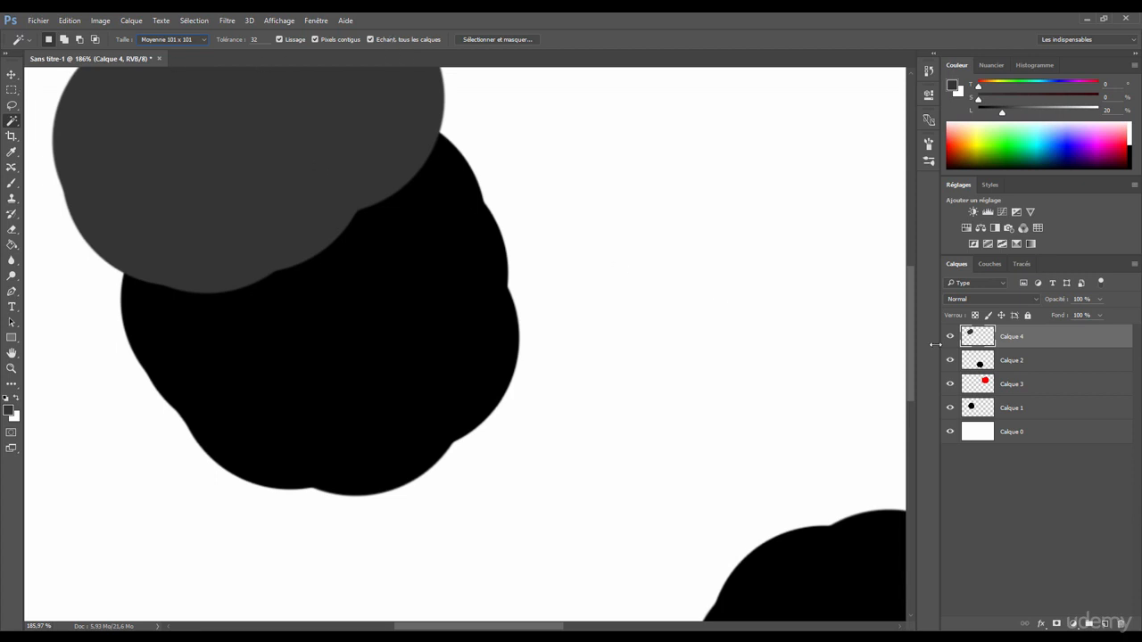
left_click_drag(275, 140, 314, 214)
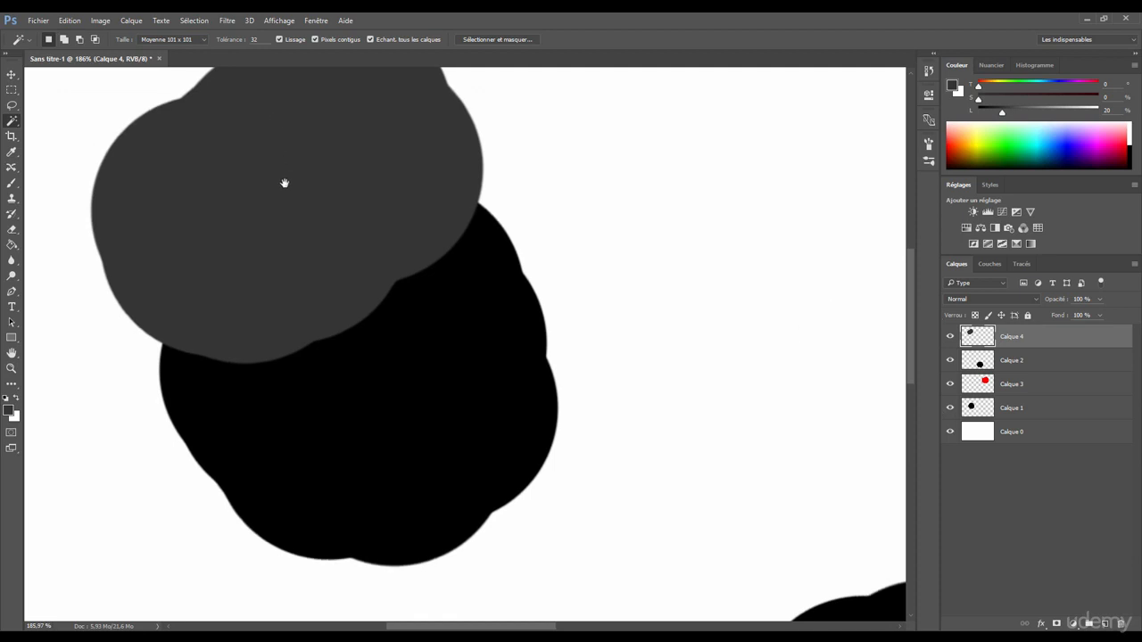
left_click_drag(312, 252, 304, 206)
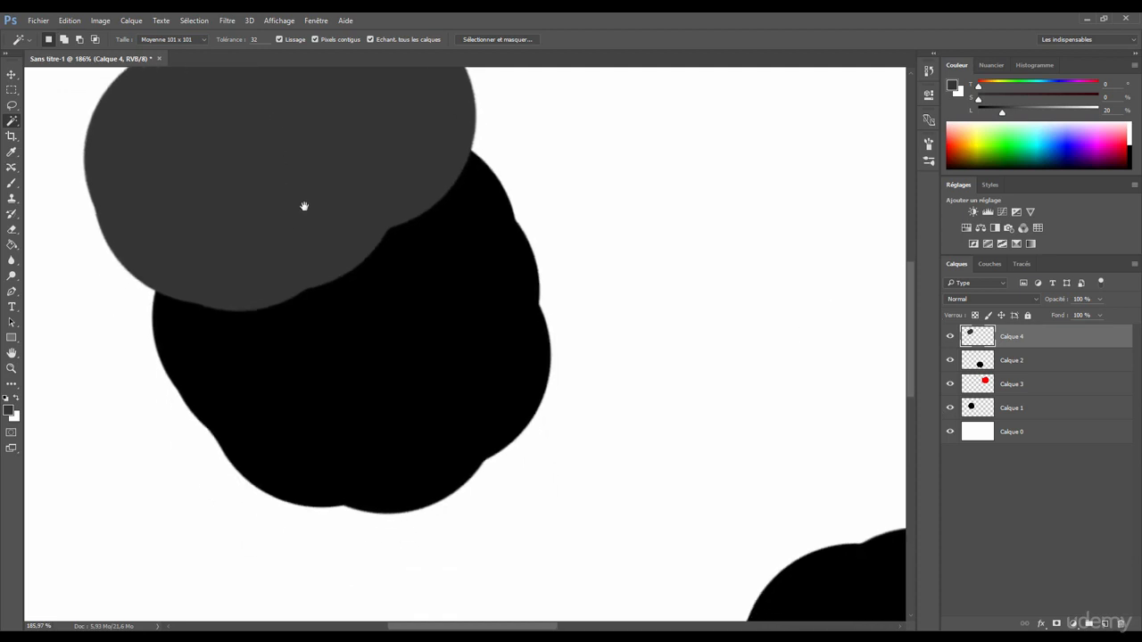
left_click(327, 243)
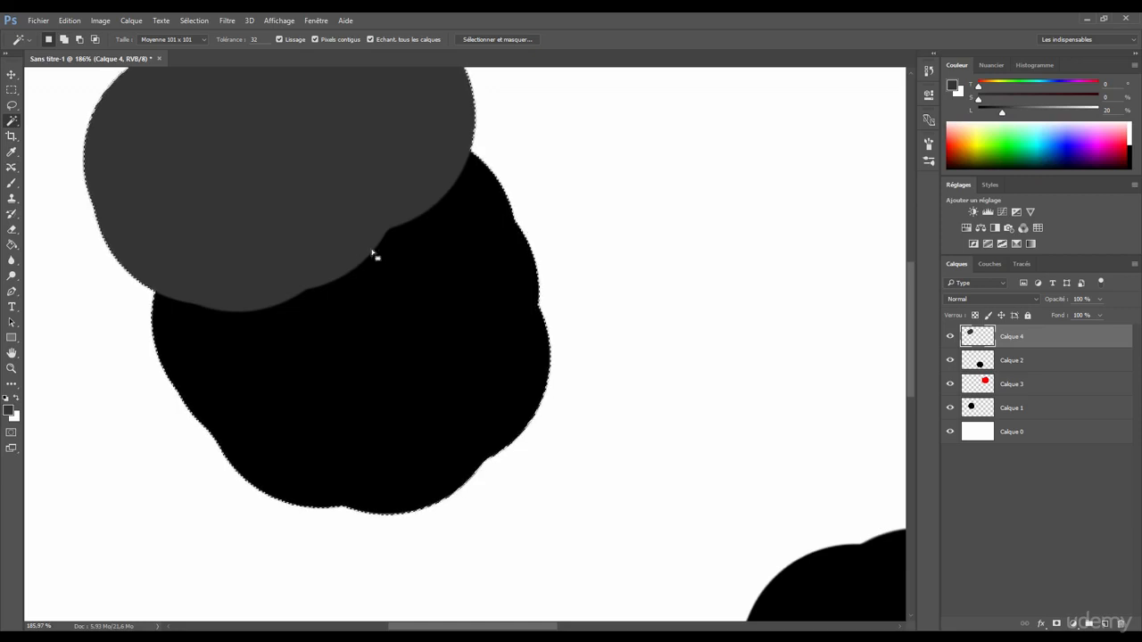
Inspect the selection outline around the joined dark grey and black shapes
left_click_drag(139, 313, 191, 306)
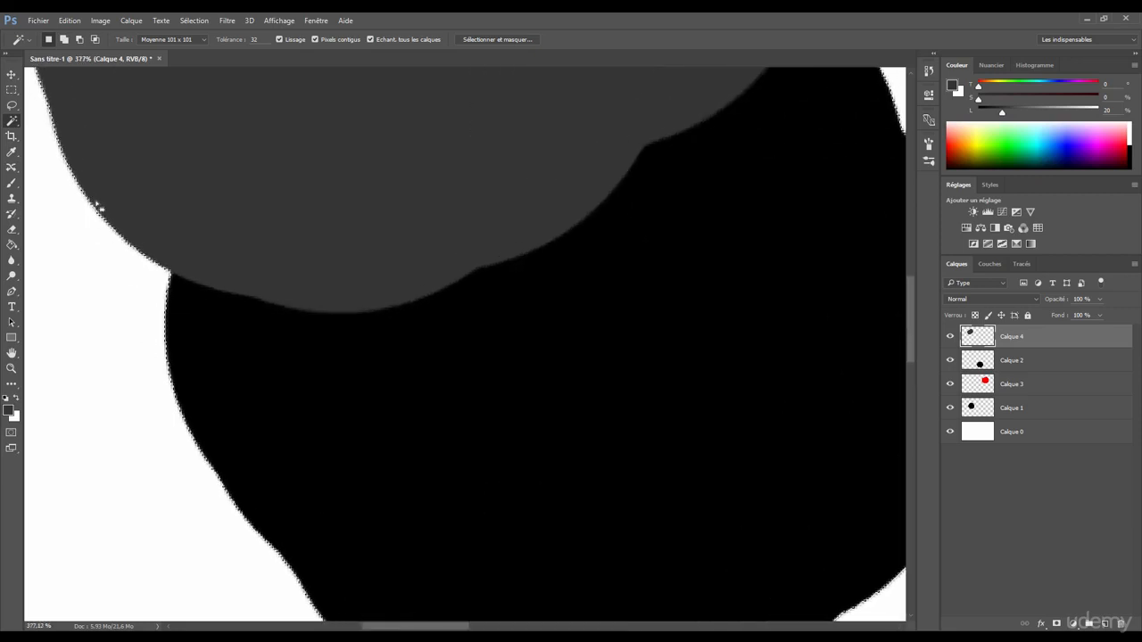
left_click_drag(110, 244, 144, 186)
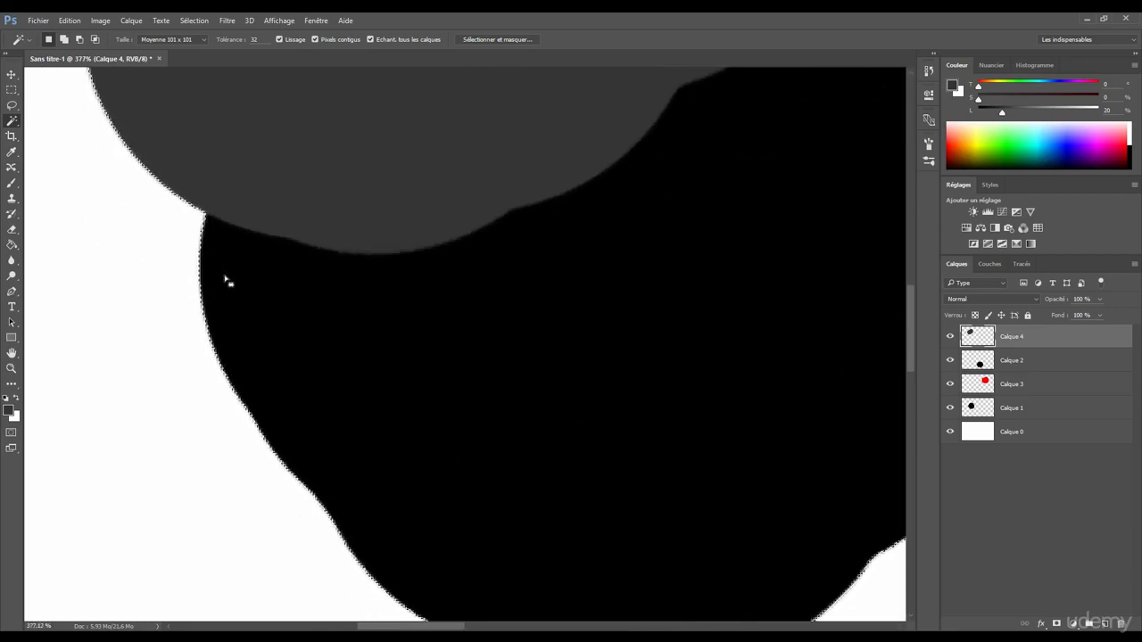
left_click_drag(306, 485, 173, 255)
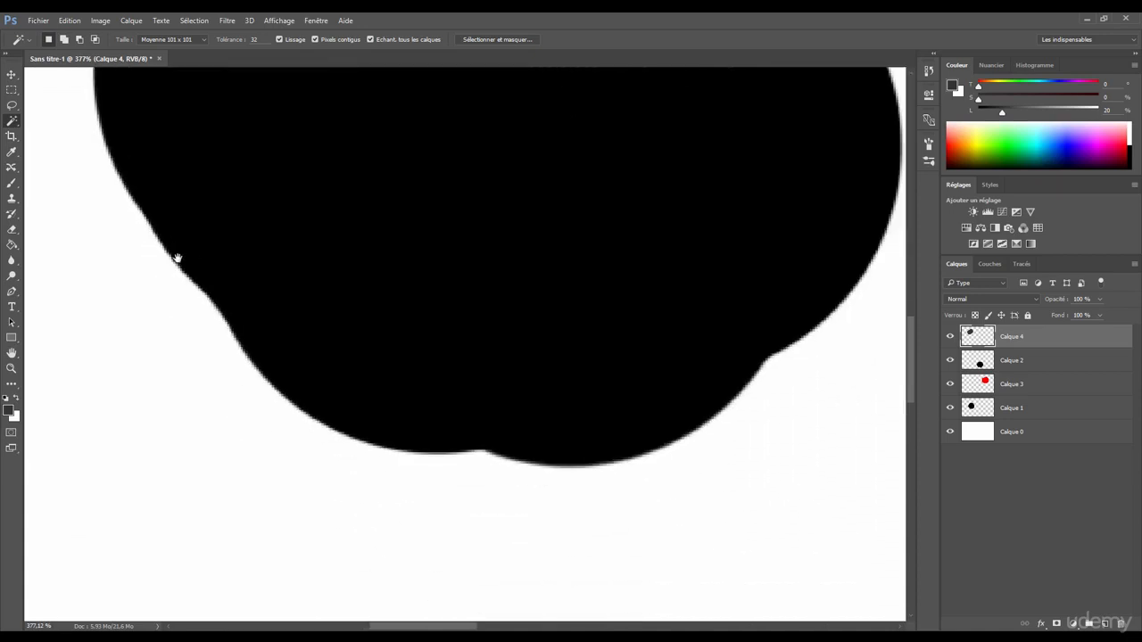
left_click_drag(770, 206, 755, 303)
left_click_drag(767, 257, 752, 256)
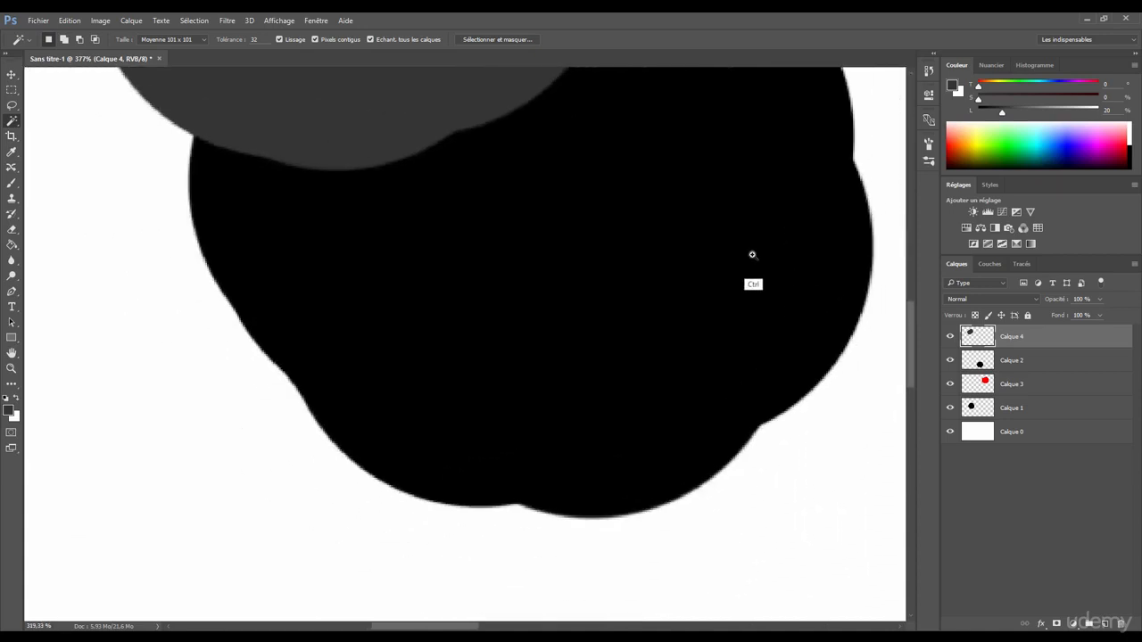
left_click_drag(800, 147, 780, 248)
left_click_drag(464, 186, 467, 223)
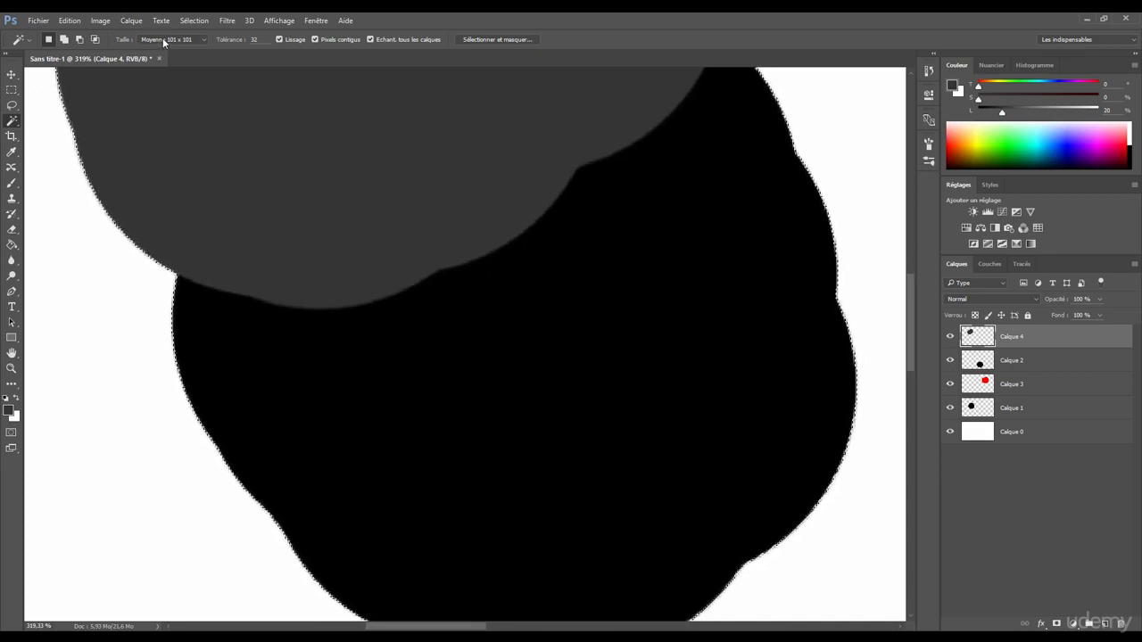
left_click_drag(502, 237, 474, 265)
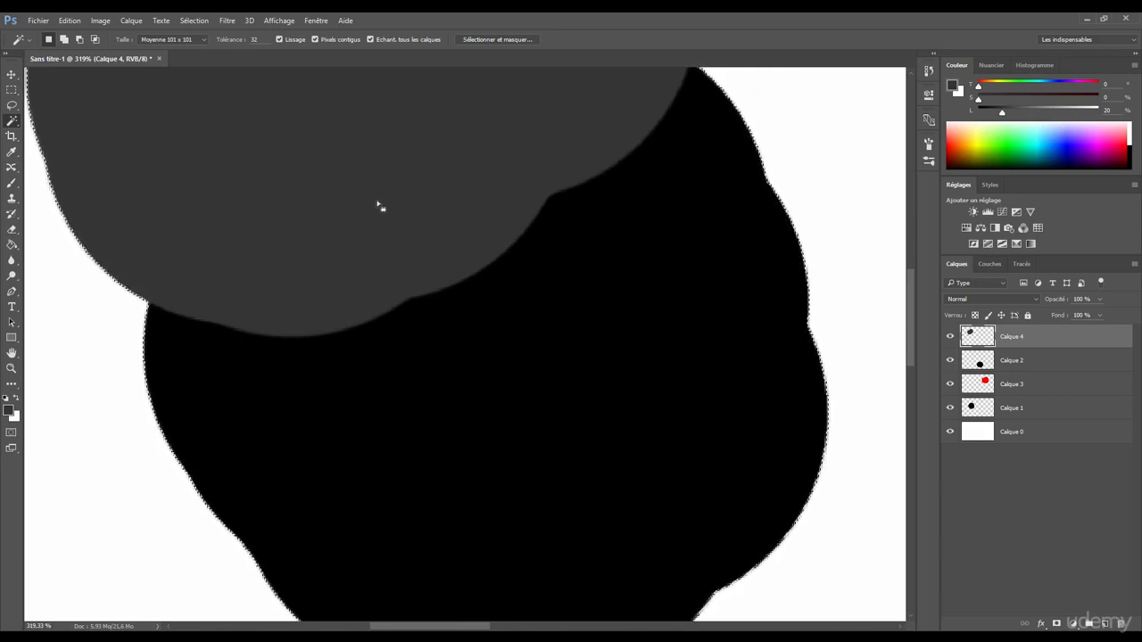
Clear the selection and reselect only the dark grey shape with the sample size set to Echantillon ponctuel
key("ctrl")
key("ctrl+d")
left_click(174, 40)
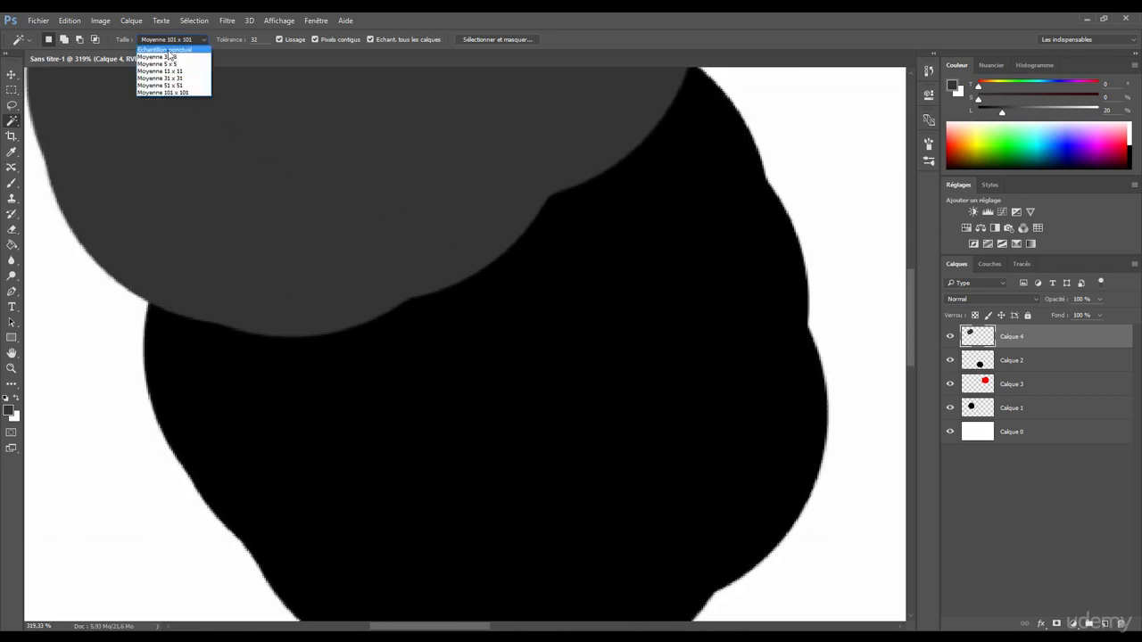
left_click(152, 50)
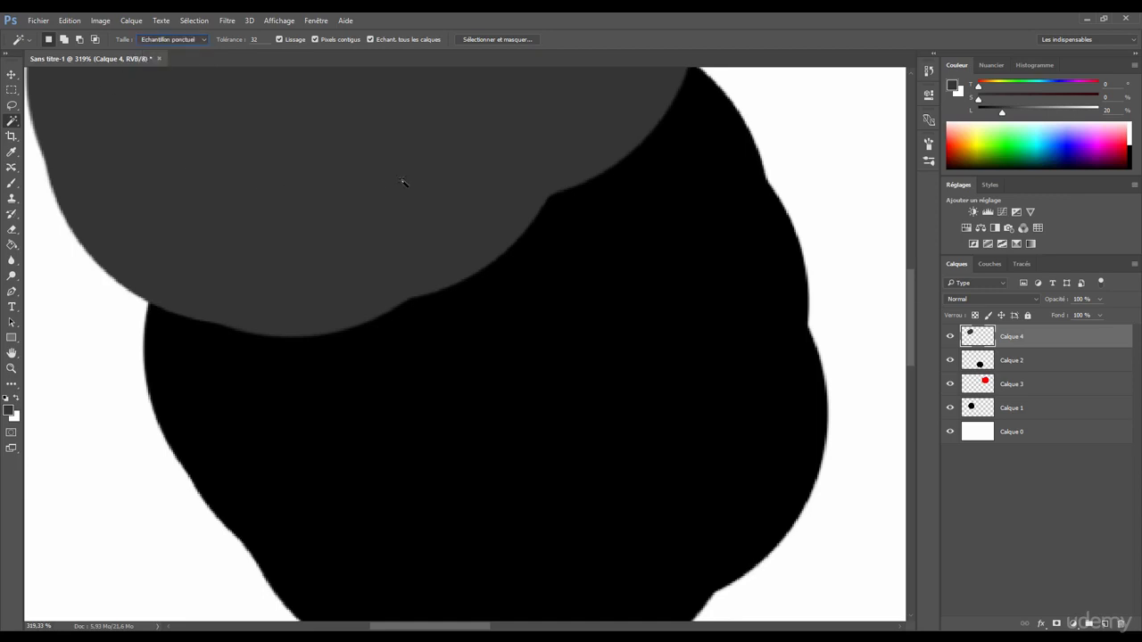
left_click(361, 234)
left_click_drag(326, 191, 372, 262)
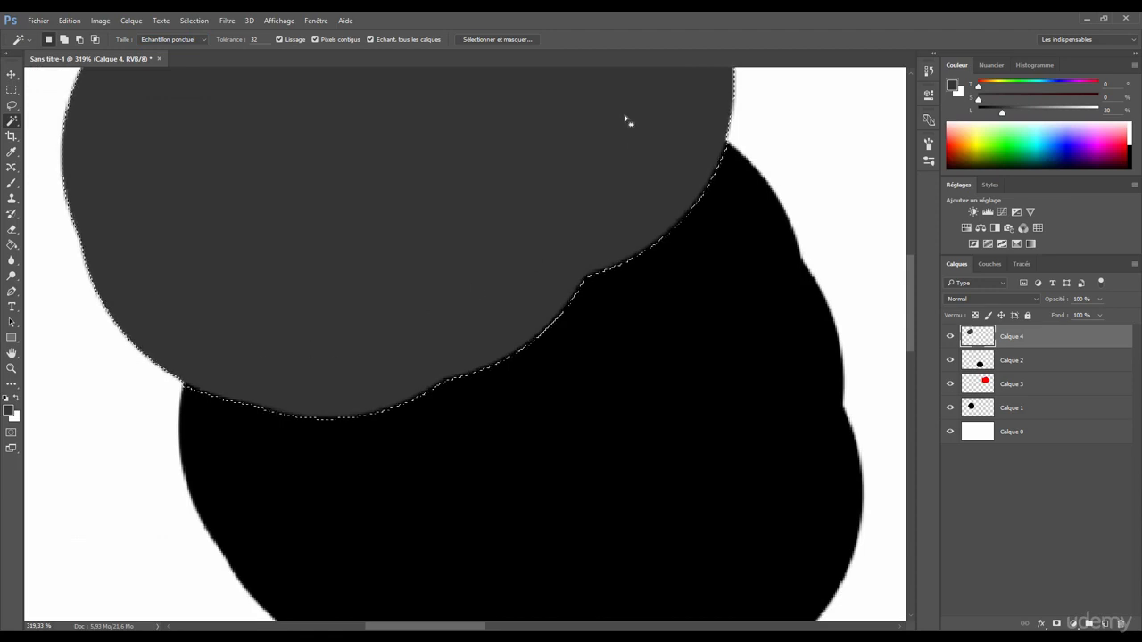
Deselect the dark grey shape and set the Magic Wand sample size to Moyenne 101 x 101
key("ctrl+d")
left_click(172, 40)
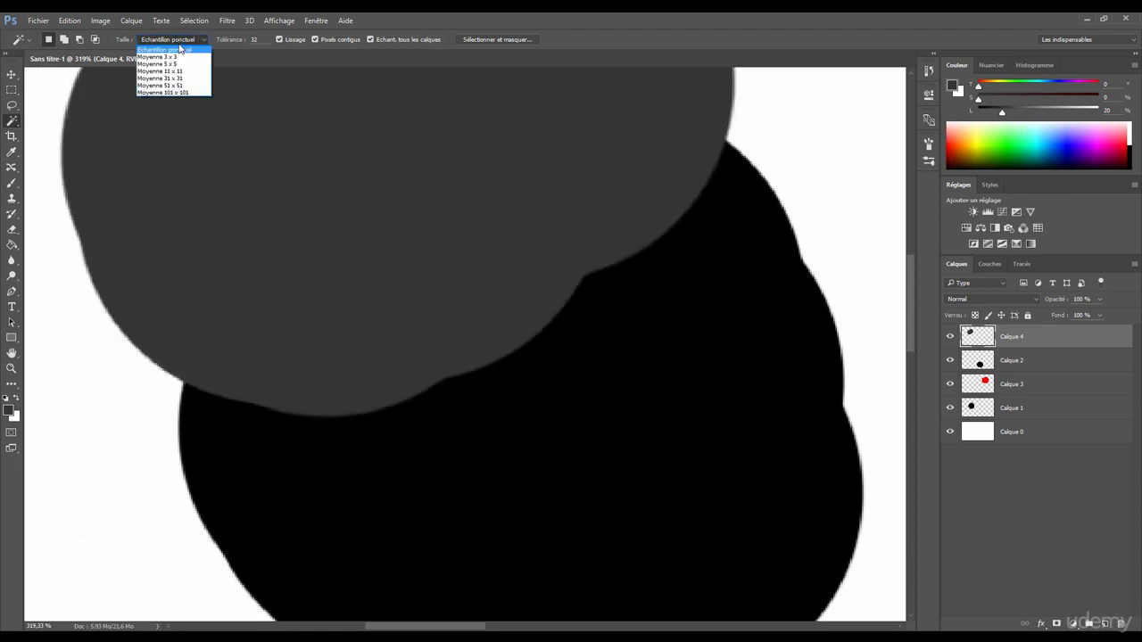
left_click(167, 91)
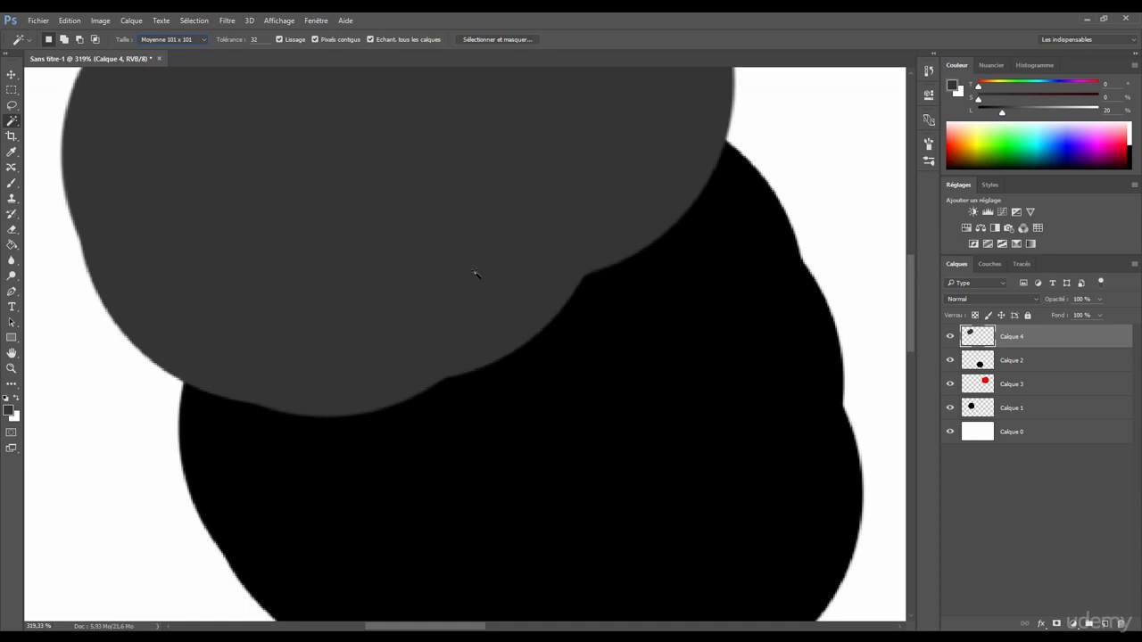
left_click_drag(489, 280, 464, 269)
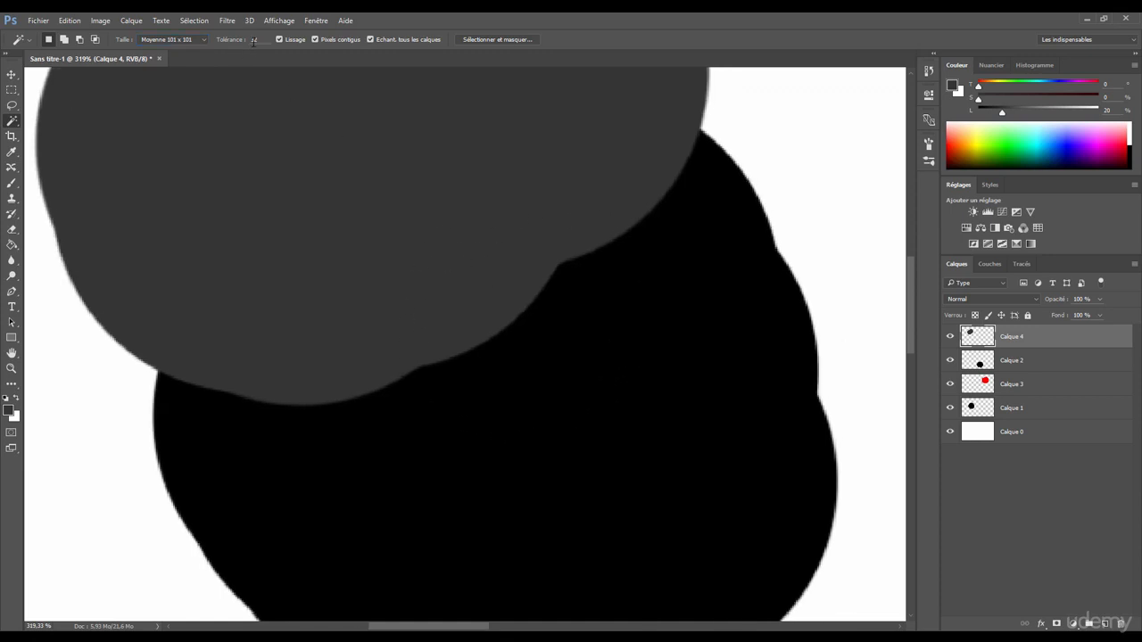
Return the sample size to Echantillon ponctuel and select the dark grey shape with the Magic Wand
left_click(184, 41)
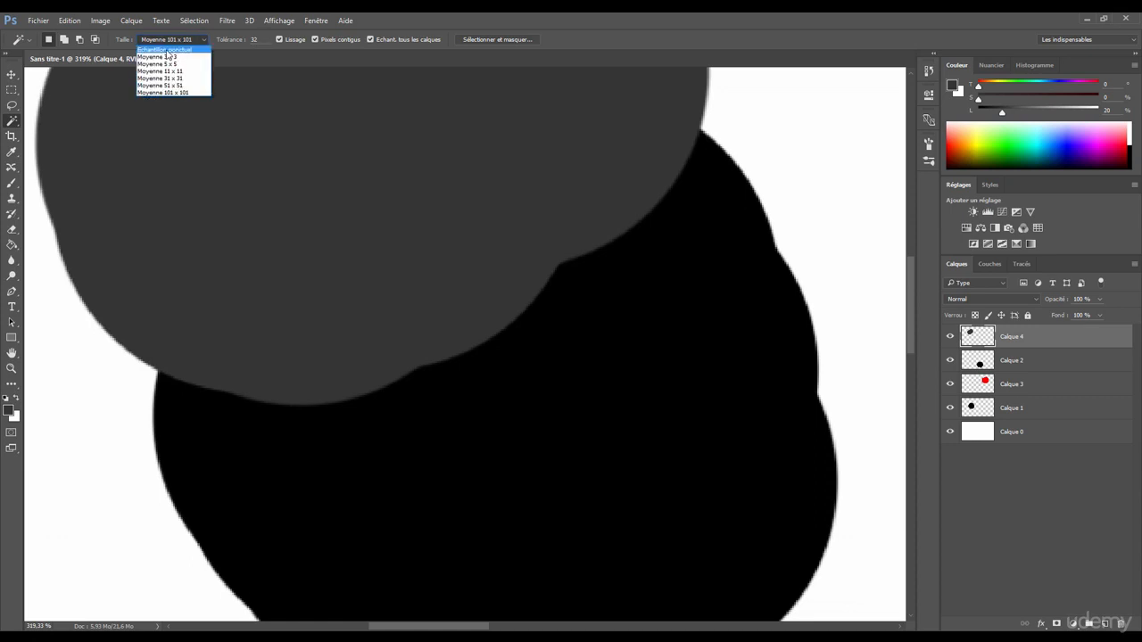
left_click(163, 50)
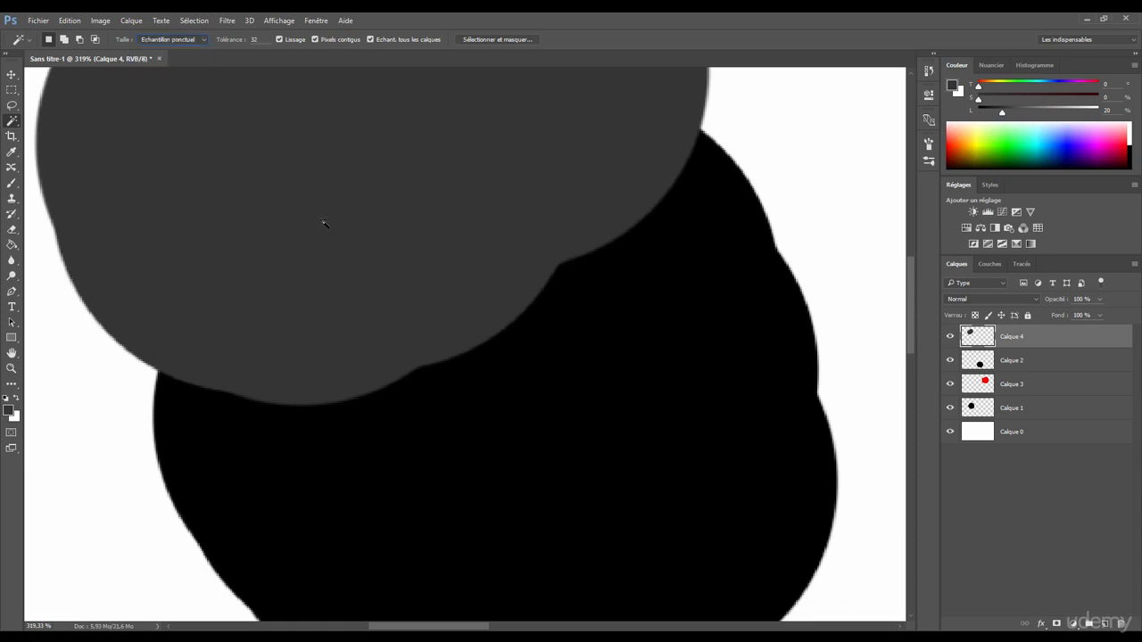
left_click(326, 234)
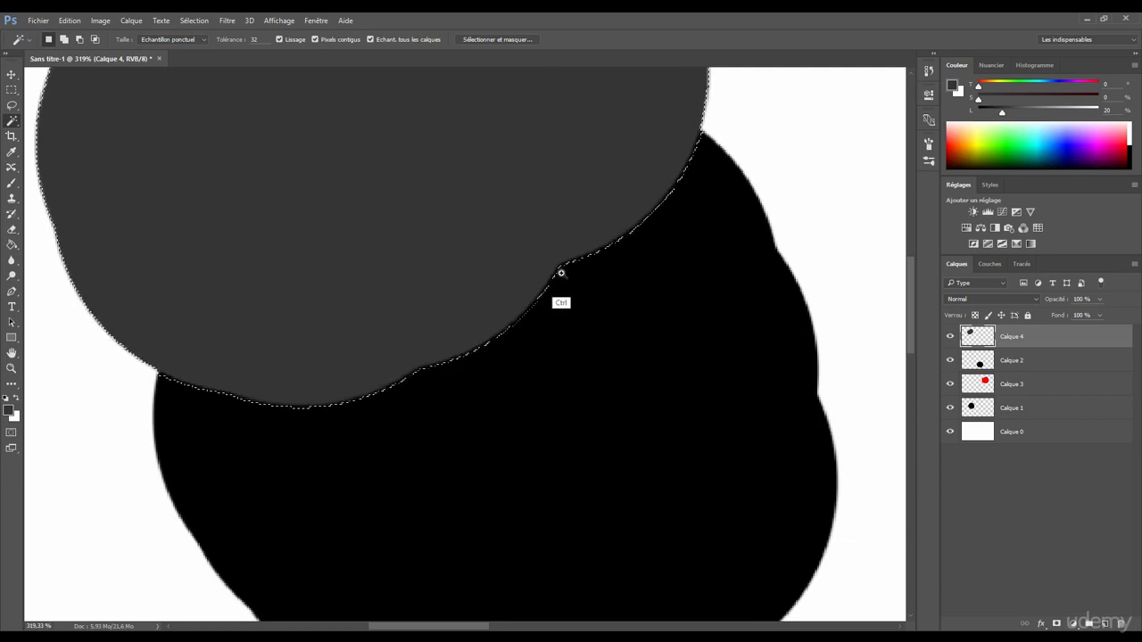
Inspect the edge pixels of the selection between the dark grey and black shapes, and clear the selection
left_click_drag(561, 272, 670, 274)
left_click_drag(517, 261, 460, 264)
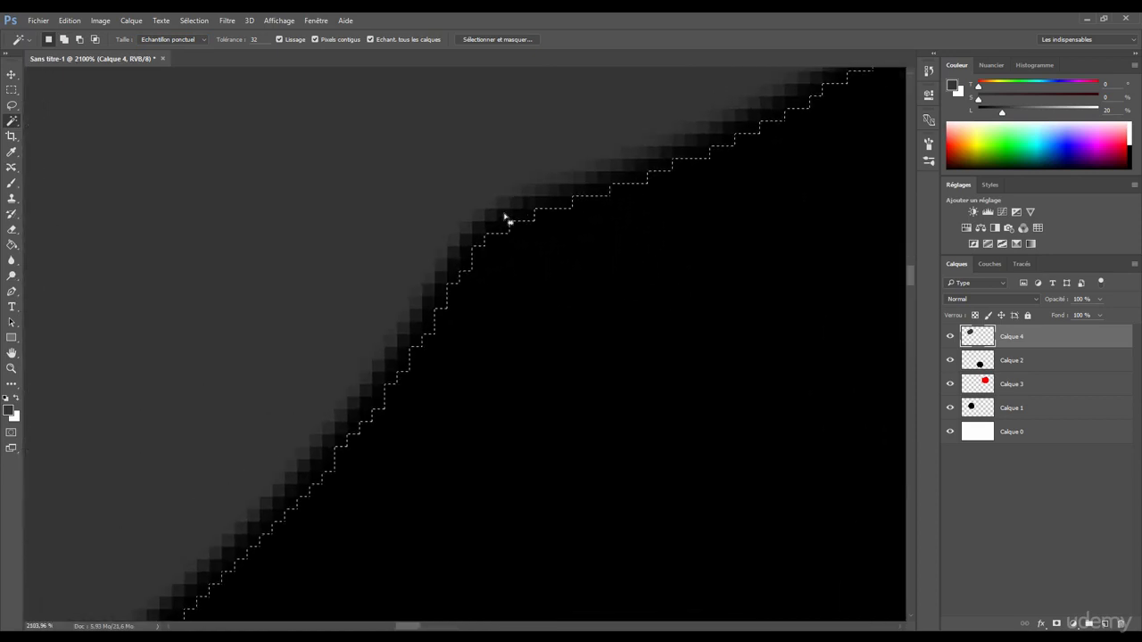
left_click_drag(504, 217, 526, 216)
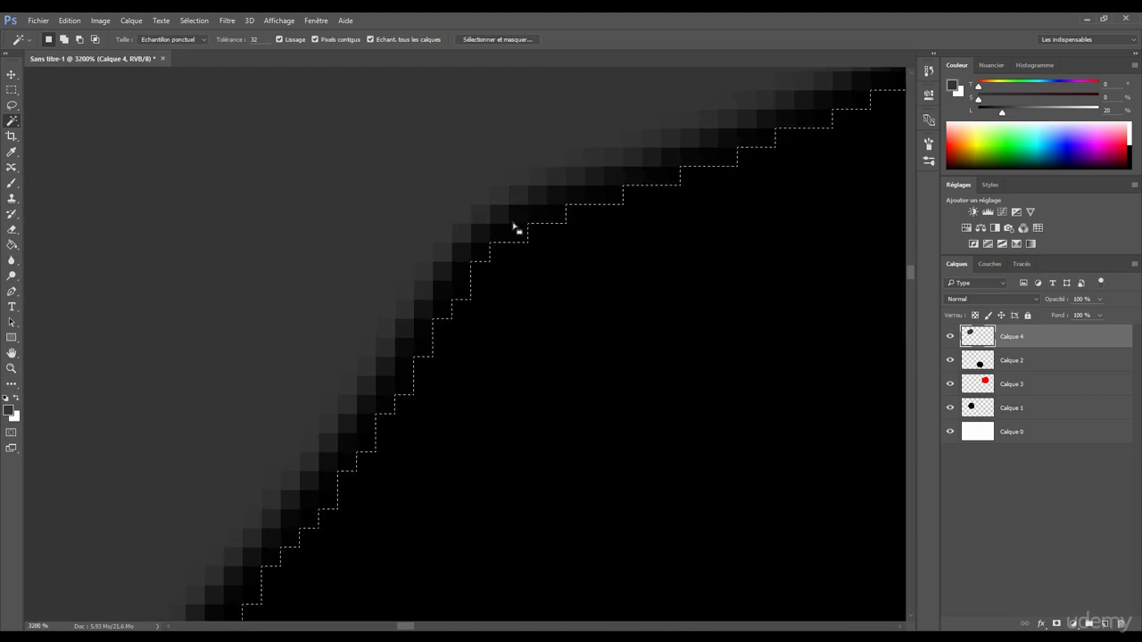
left_click_drag(458, 212, 365, 224)
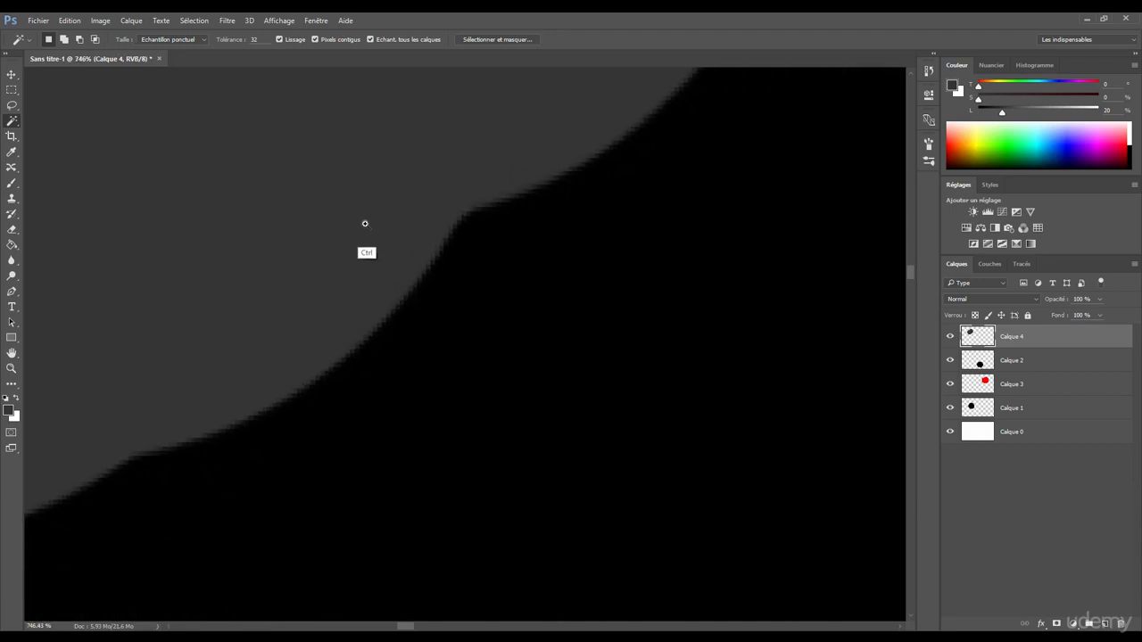
key("ctrl+d")
left_click_drag(256, 131, 301, 153)
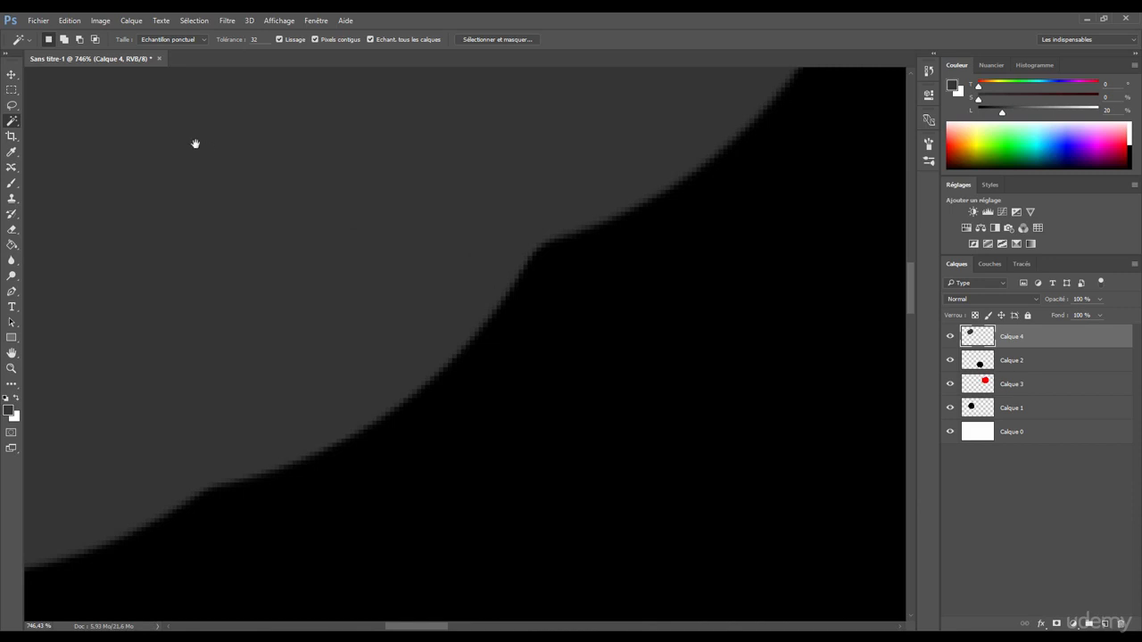
left_click_drag(195, 144, 251, 164)
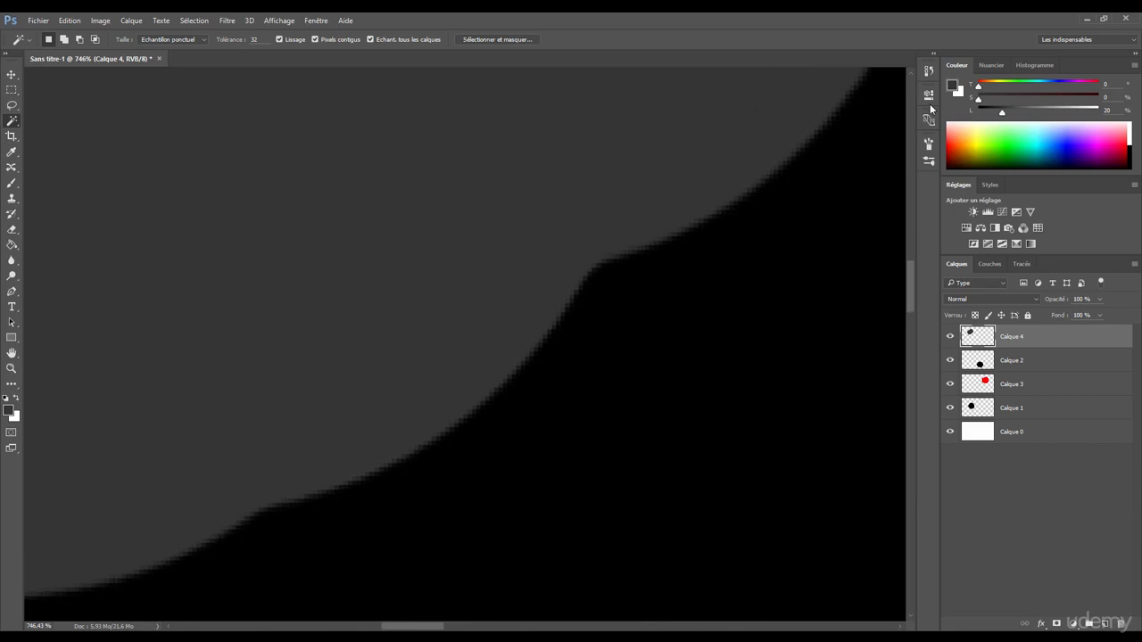
left_click(303, 183)
key("ctrl+d")
Sample the dark grey shape with the Eyedropper and check its RGB values in the foreground colour picker without changing it
left_click(12, 151)
left_click(221, 237)
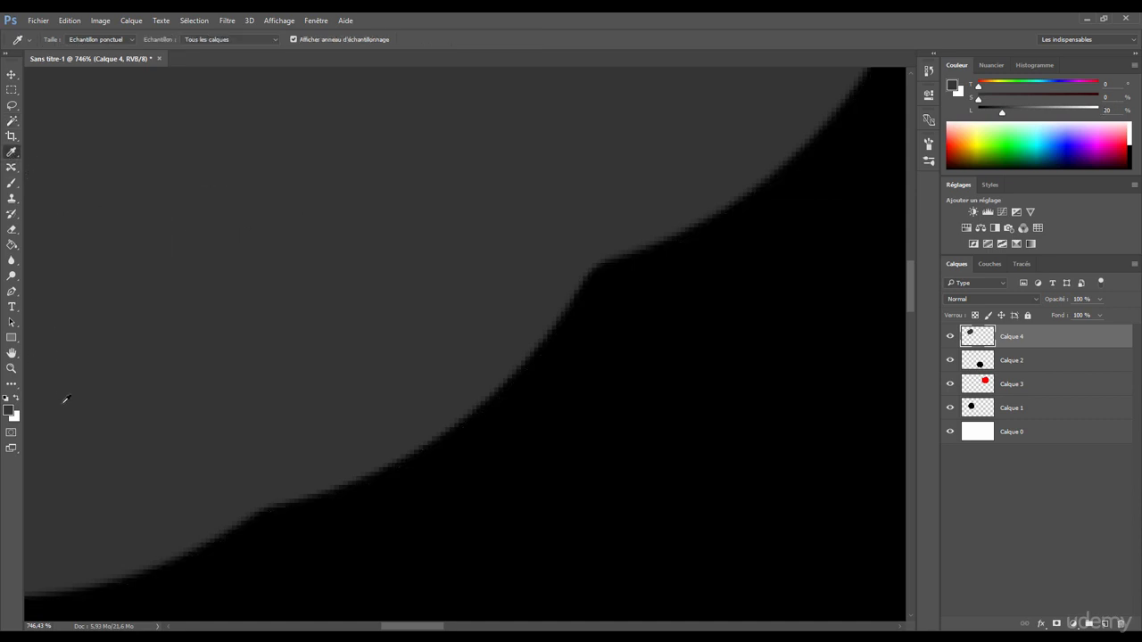
left_click(9, 410)
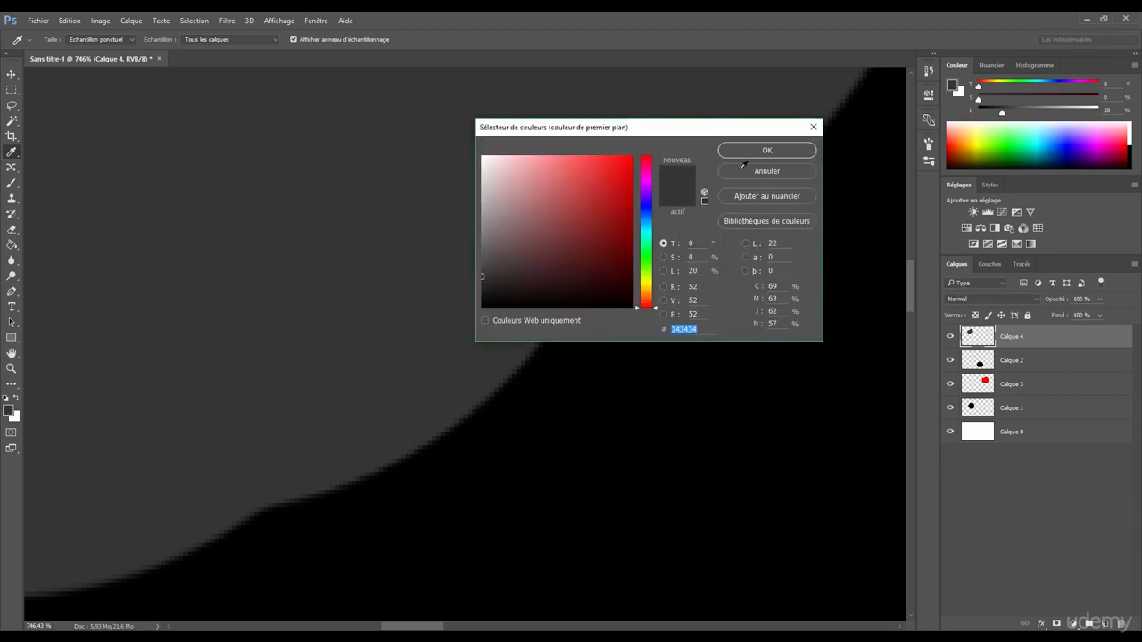
left_click(767, 170)
left_click(12, 120)
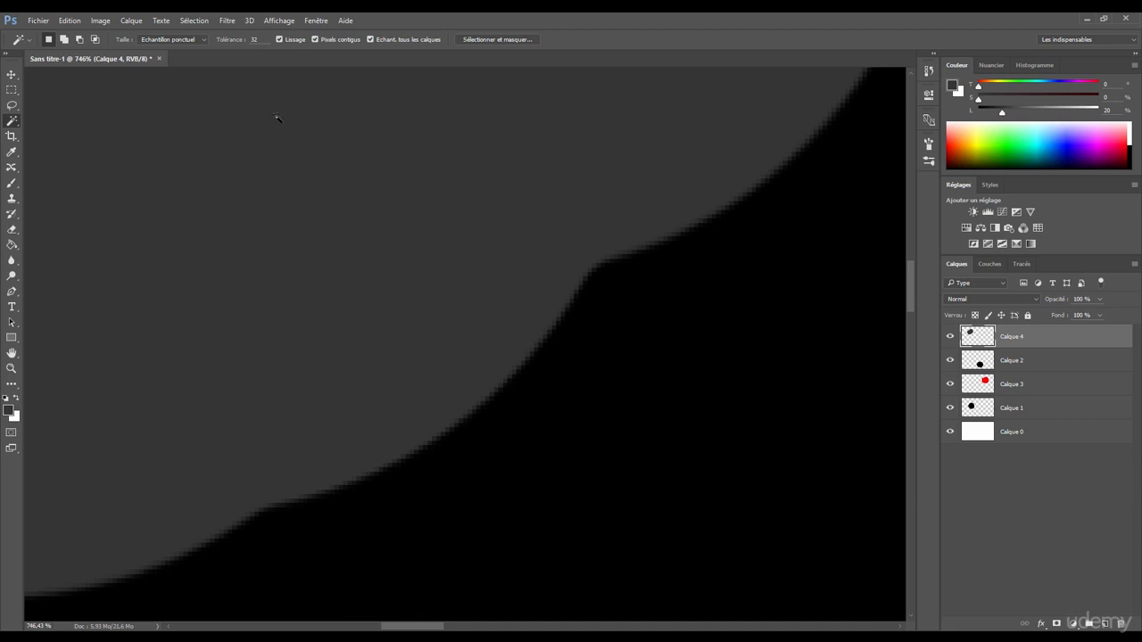
left_click(9, 410)
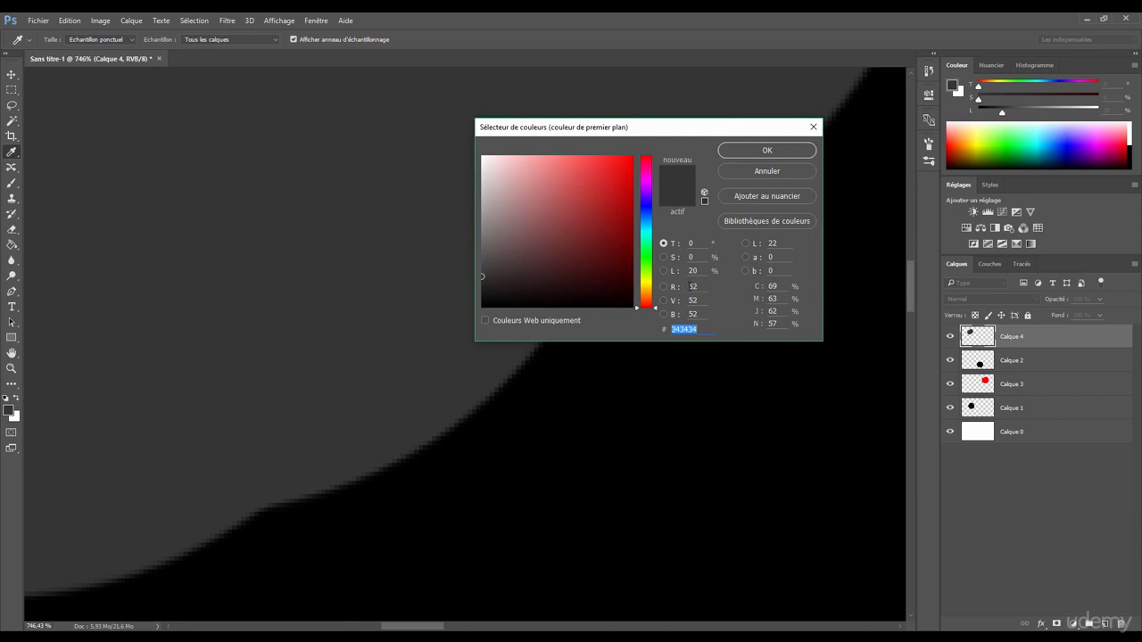
left_click(744, 169)
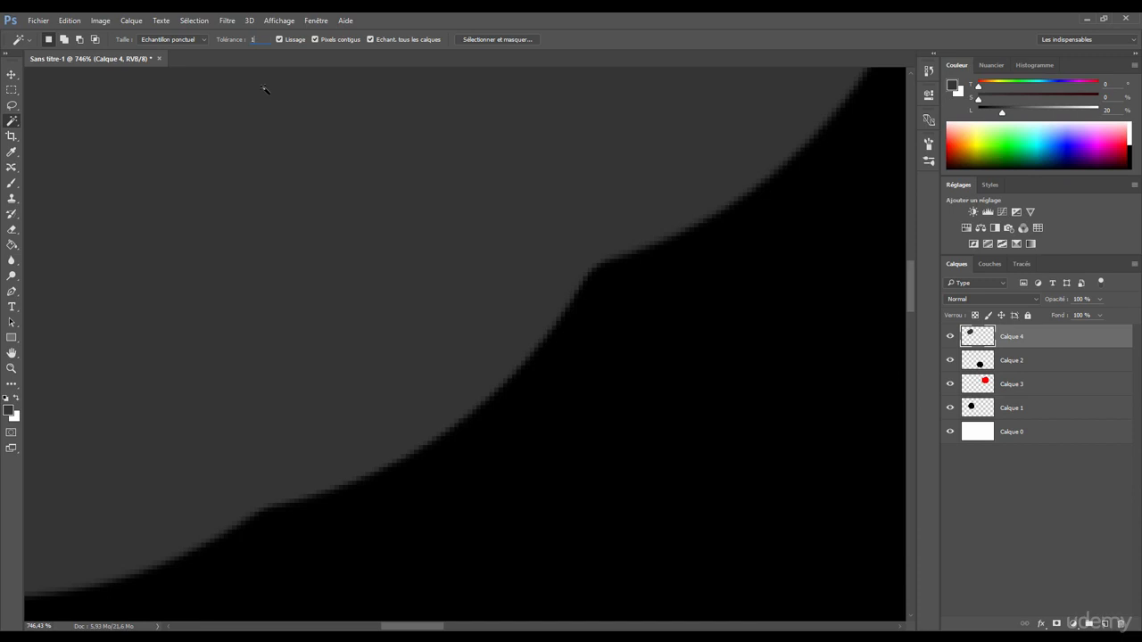
Set the Magic Wand tolerance to 1, select the dark grey shape and examine its selection edge
left_click(376, 264)
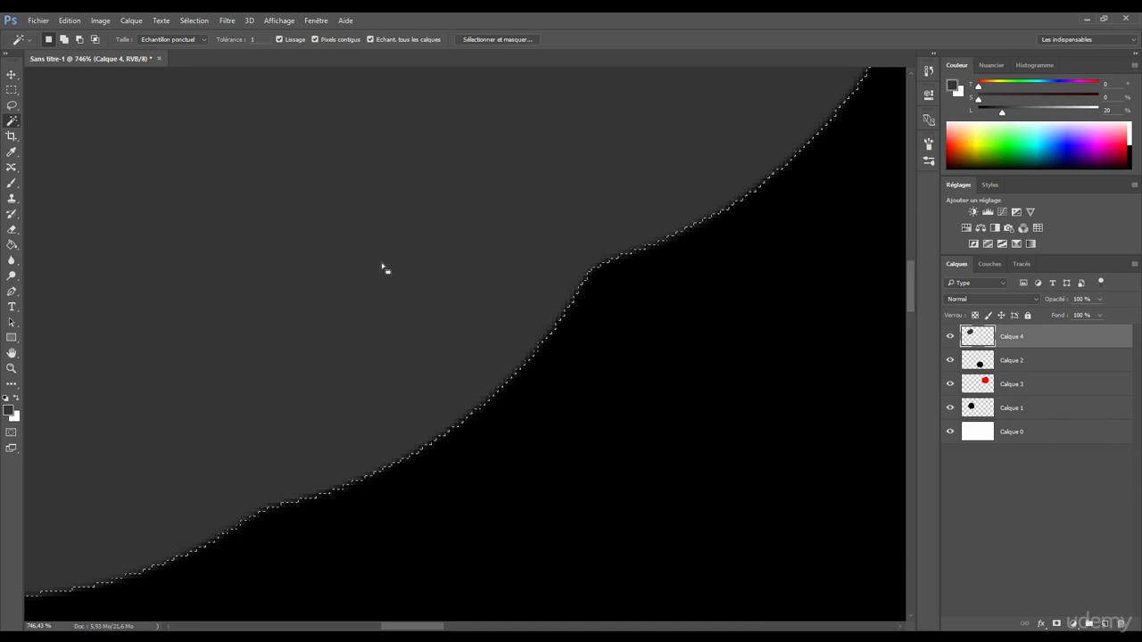
scroll(629, 281, "up", 5)
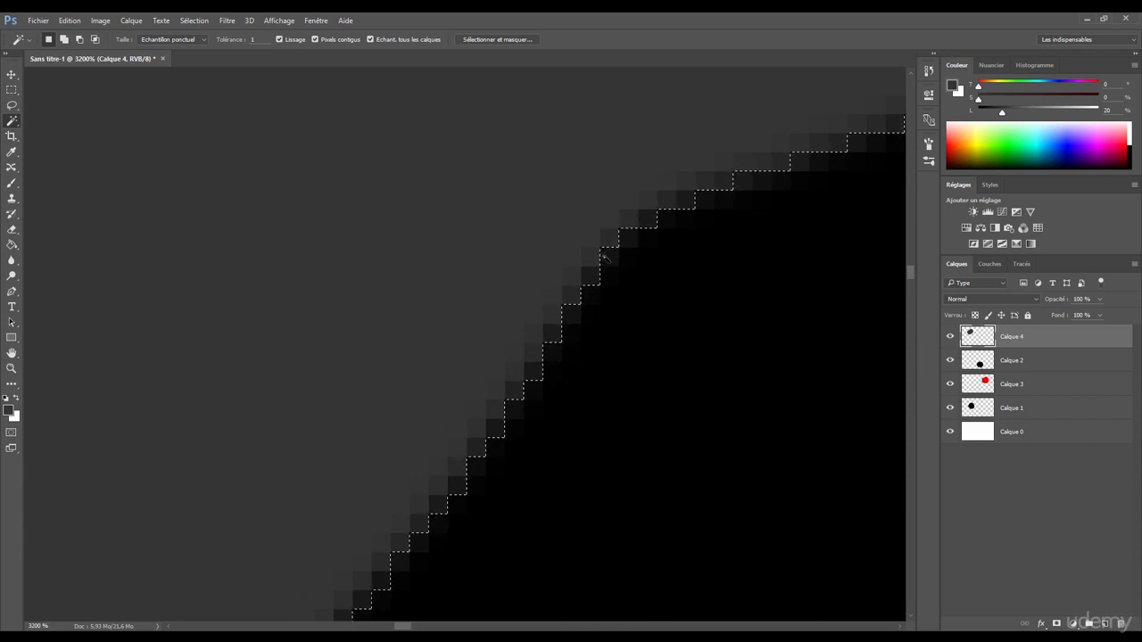
left_click_drag(634, 234, 481, 253)
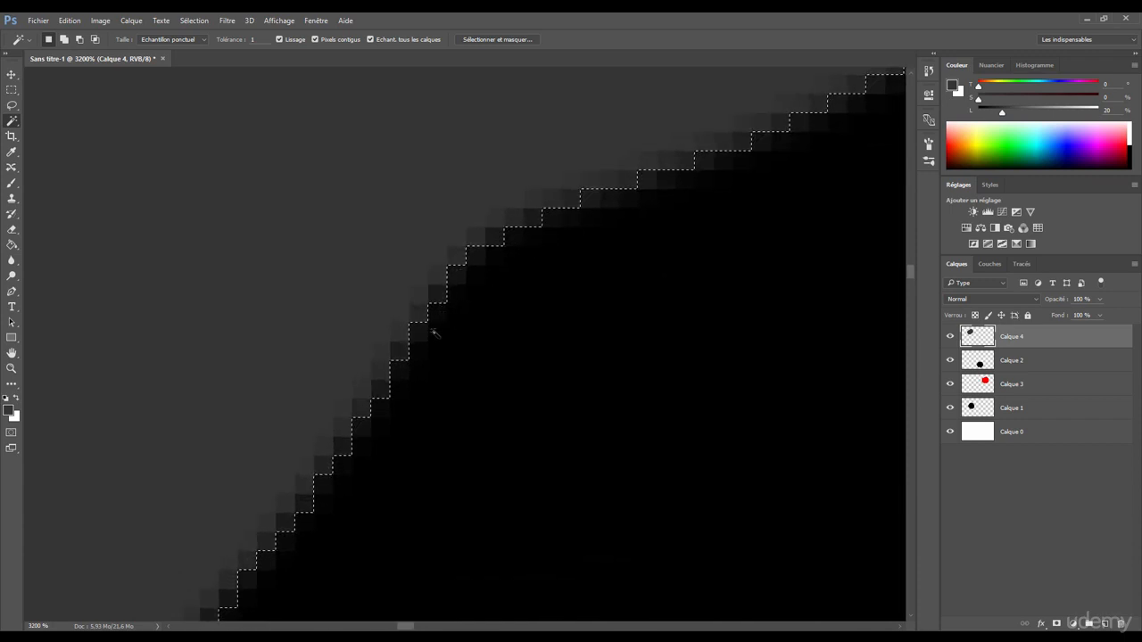
Set the Magic Wand tolerance to 0, reselect the dark grey shape to compare its edge, and deselect it
key("ctrl+d")
left_click(335, 221)
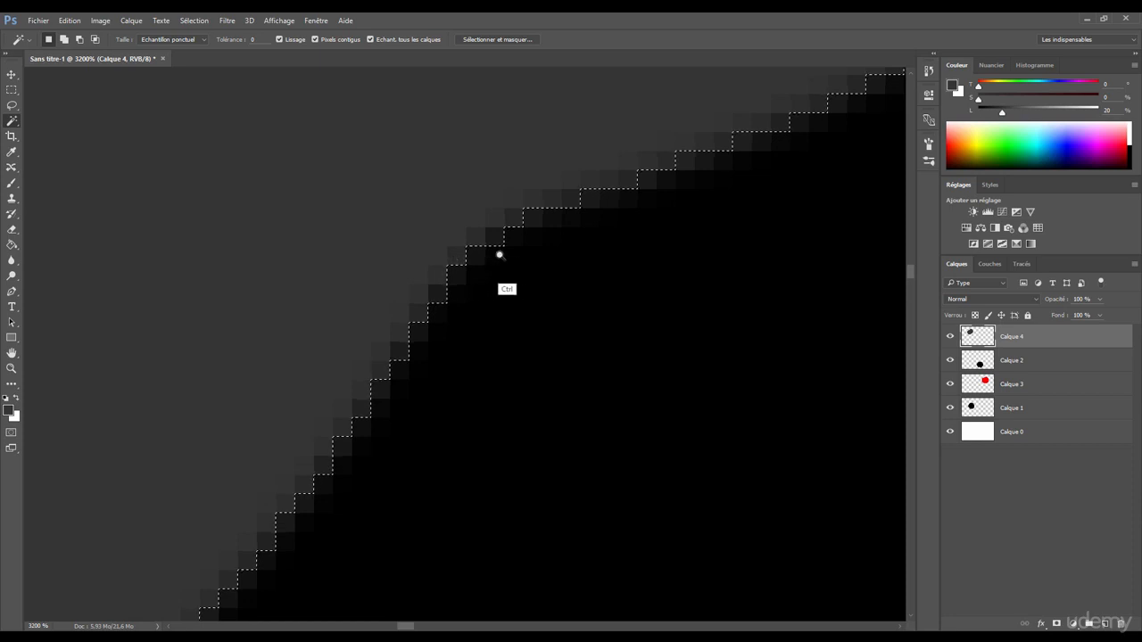
key("ctrl+d")
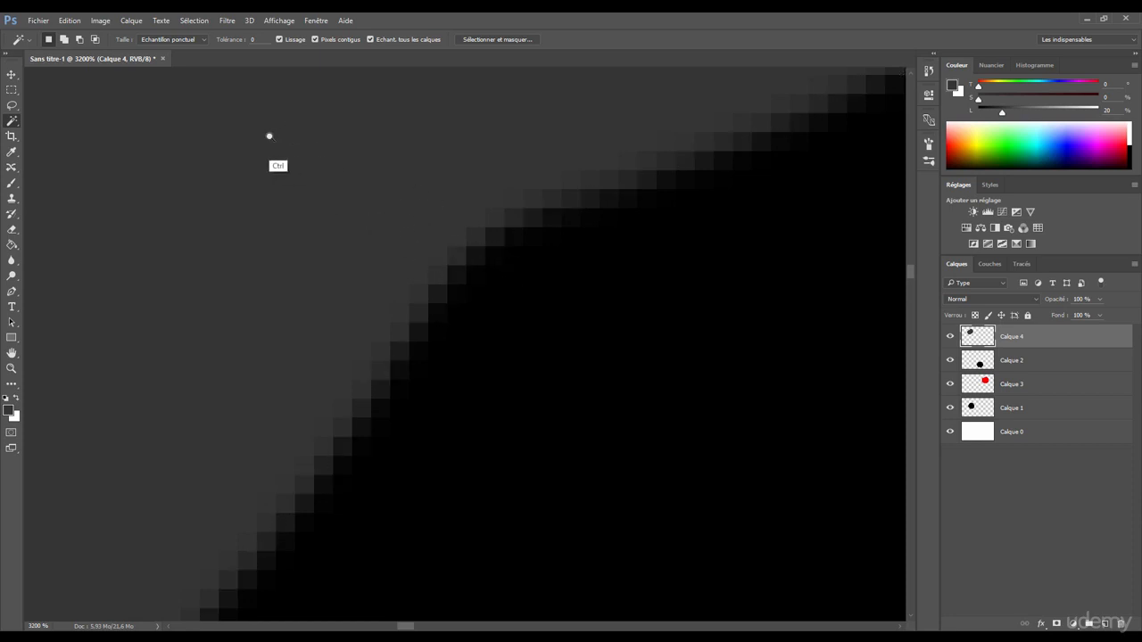
scroll(268, 135, "down", 2)
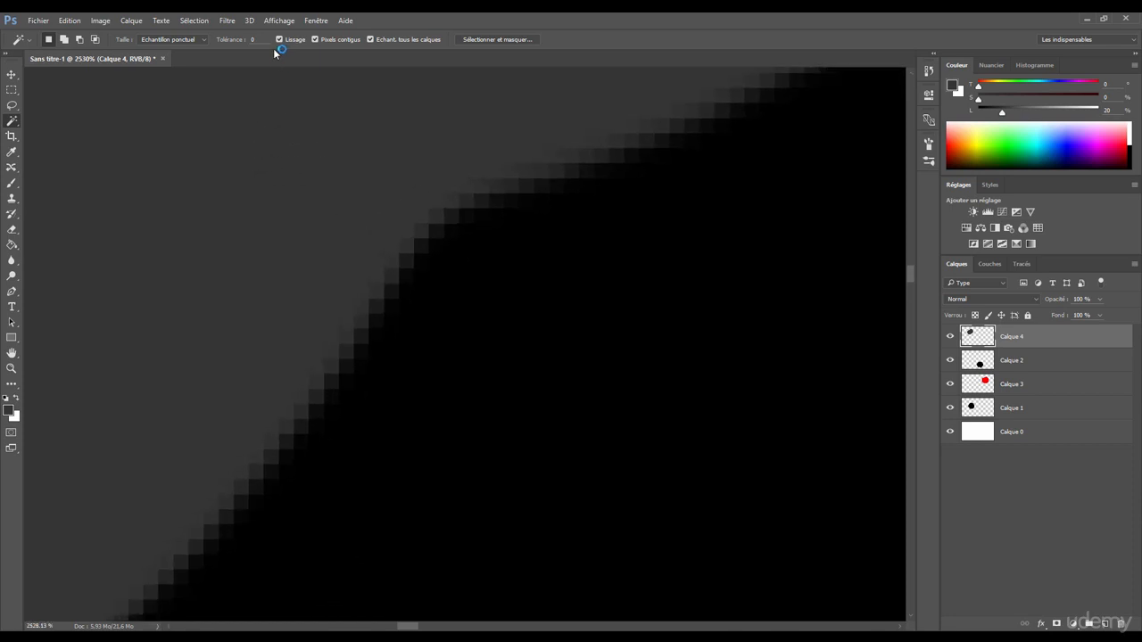
left_click_drag(379, 193, 187, 212)
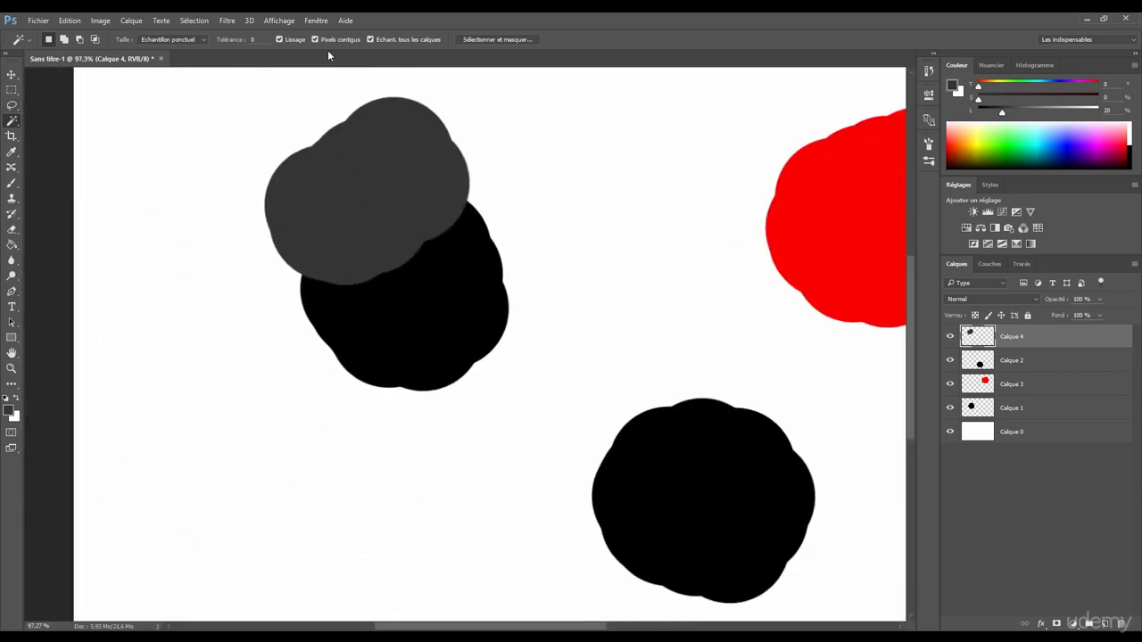
Turn off Lissage for the Magic Wand and select the dark grey shape
left_click(279, 40)
scroll(350, 170, "up", 5)
left_click(428, 230)
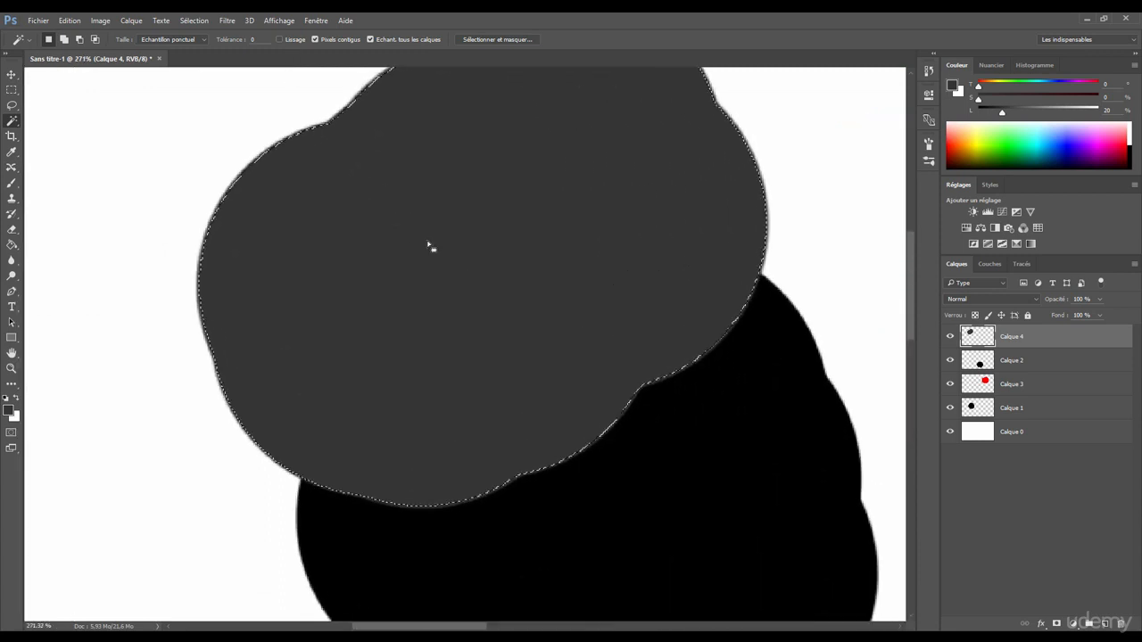
left_click_drag(347, 300, 309, 260)
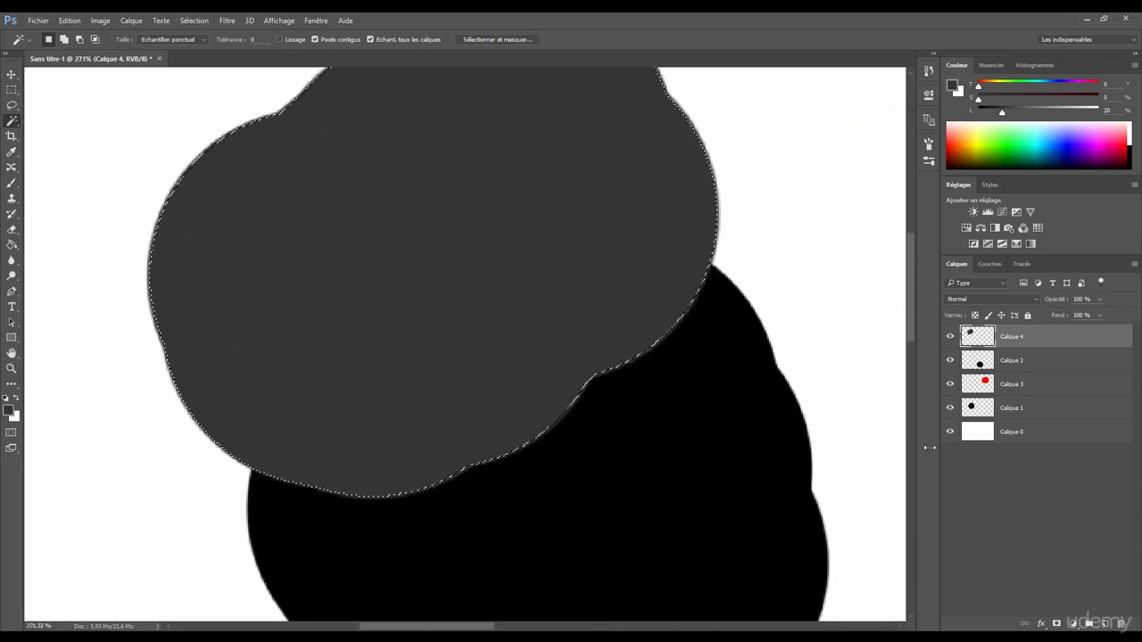
Create a new layer above Calque 4 and hide Calque 4, Calque 2, Calque 3 and Calque 1
left_click(1105, 625)
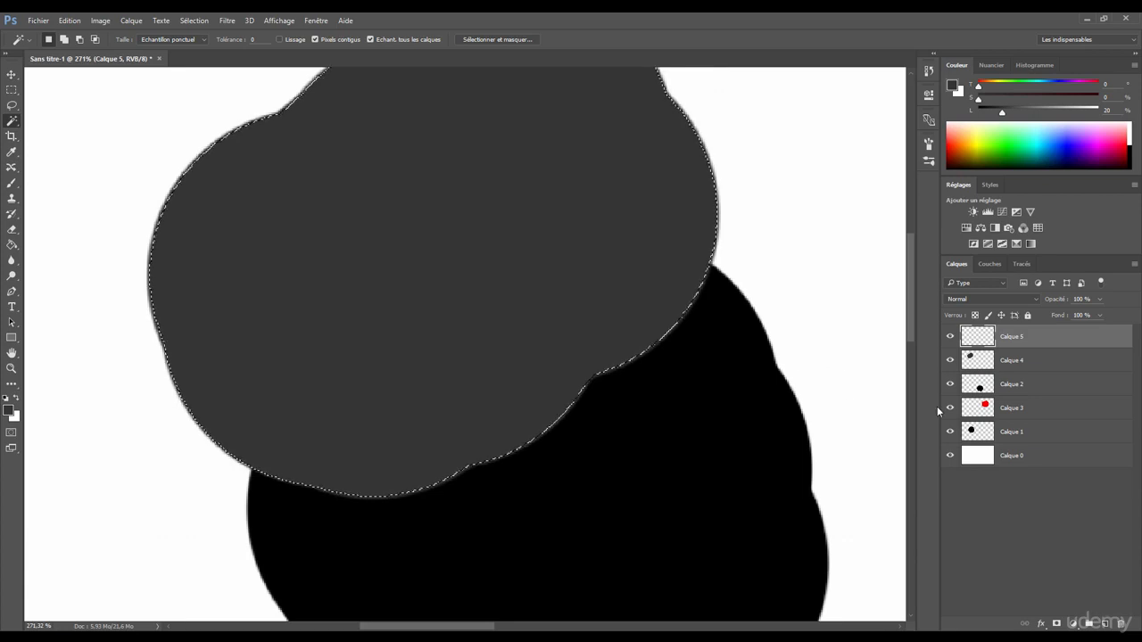
left_click_drag(950, 360, 952, 432)
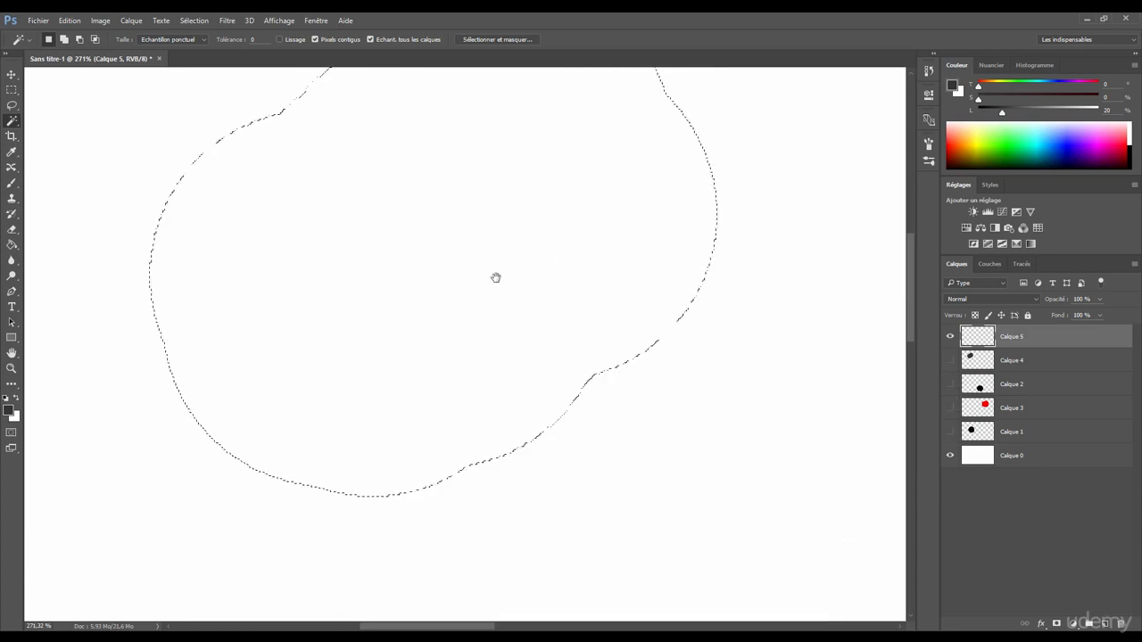
left_click_drag(494, 276, 469, 306)
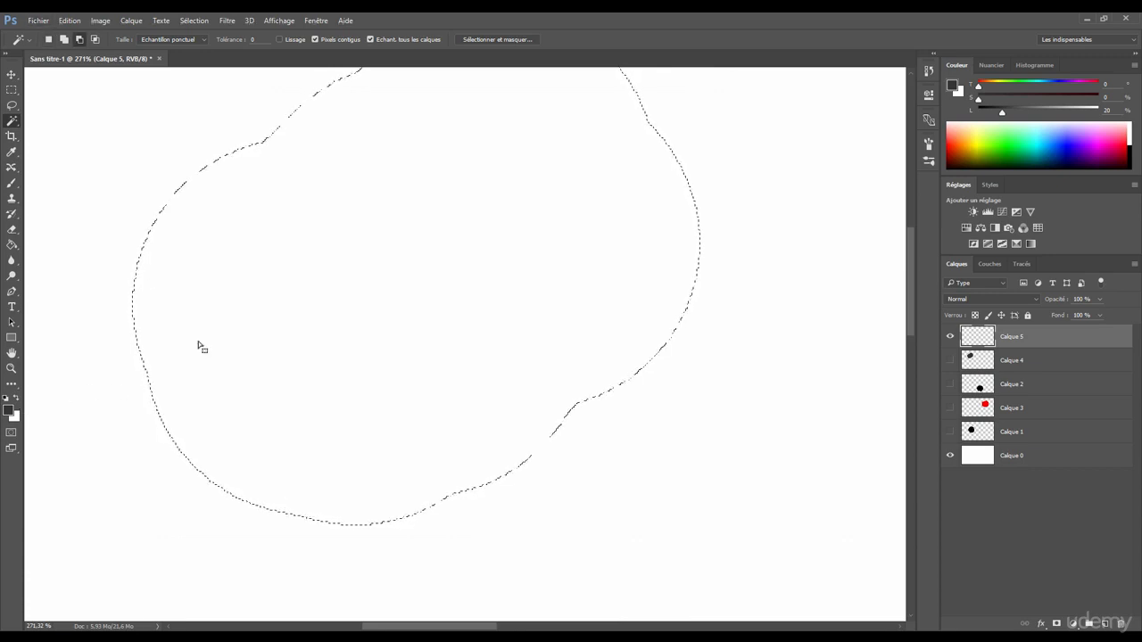
Test the selection on Calque 5 by filling it with the dark grey foreground colour, and undo the fill after inspecting its edge
key("alt+BackSpace")
left_click(651, 359, "ctrl")
left_click_drag(653, 422, 691, 424)
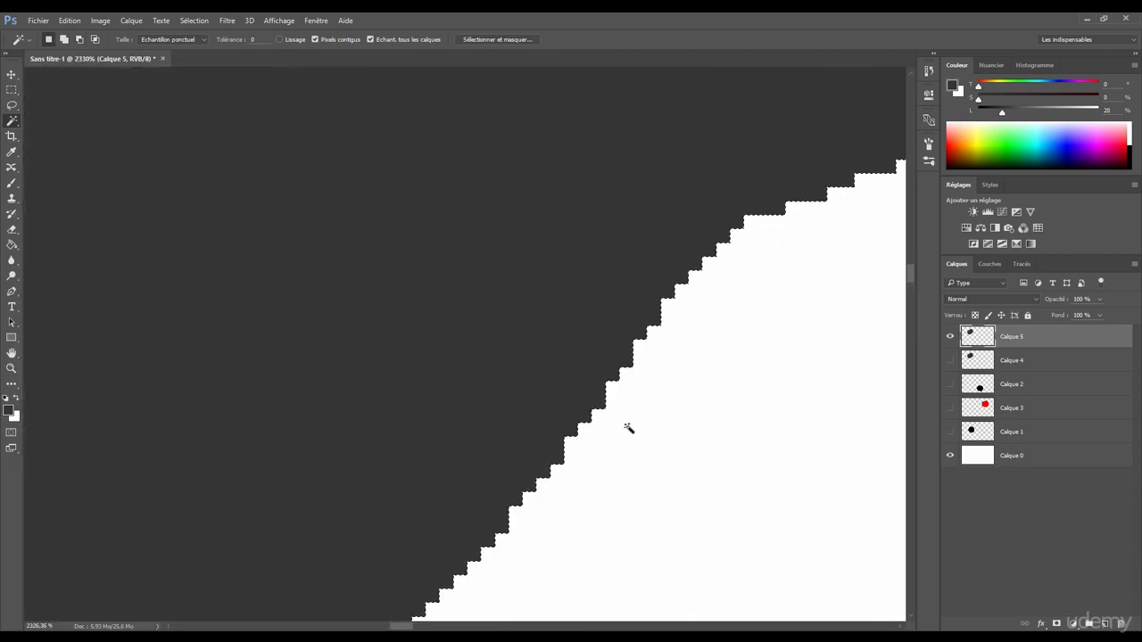
left_click_drag(578, 431, 519, 315)
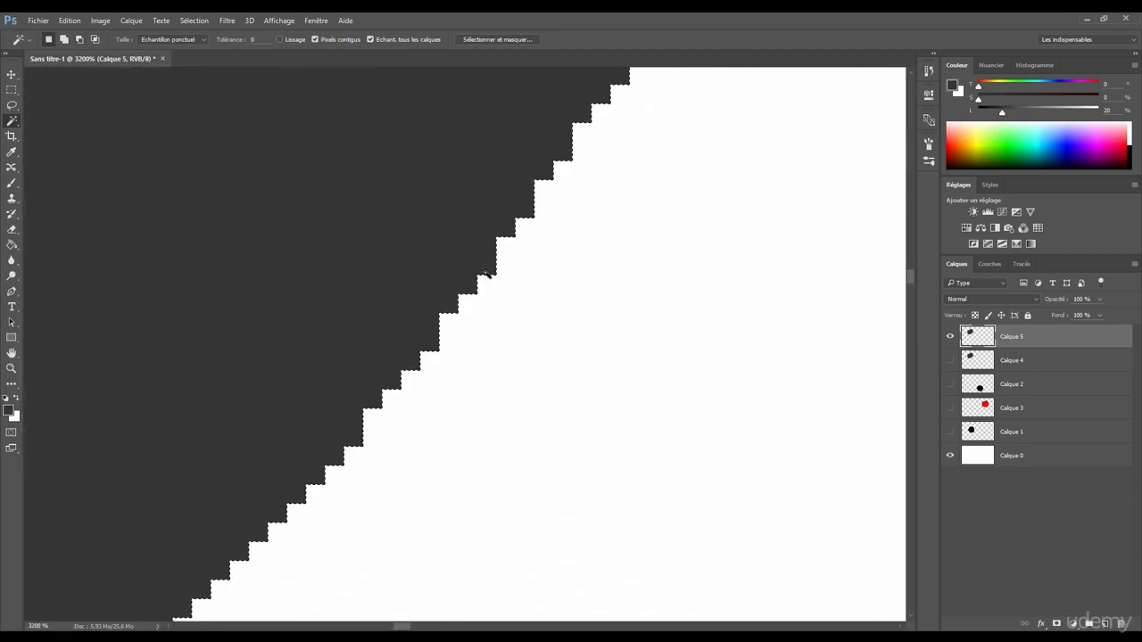
left_click_drag(499, 268, 353, 260)
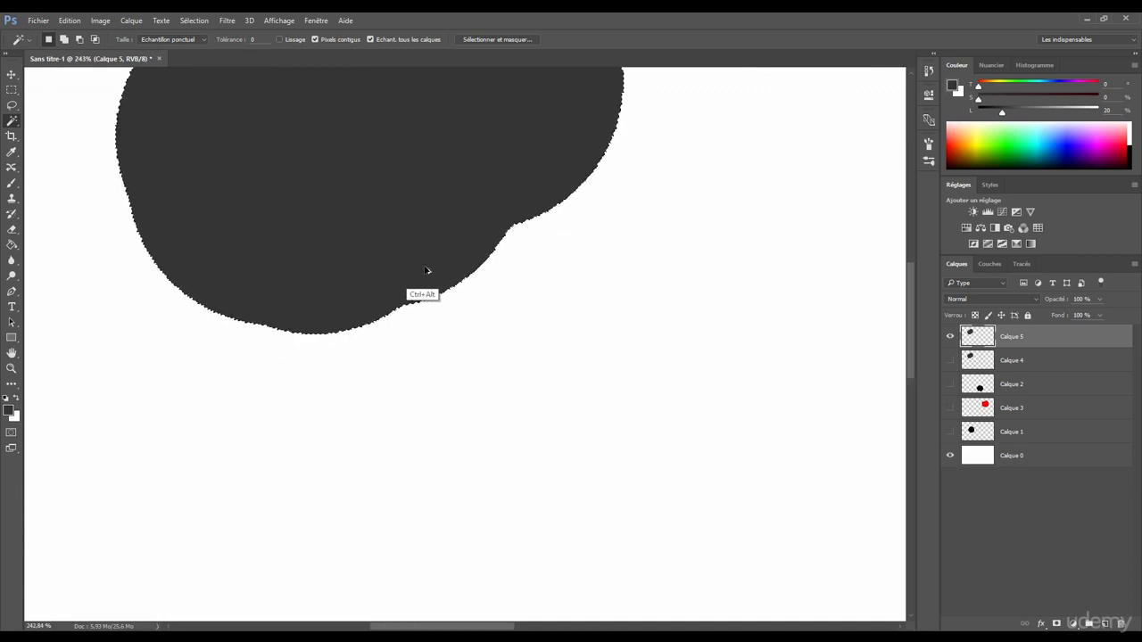
key("ctrl+z")
key("ctrl+d")
Turn Lissage back on, show the four hidden shape layers and select the dark grey shape with Calque 4 active
left_click(278, 40)
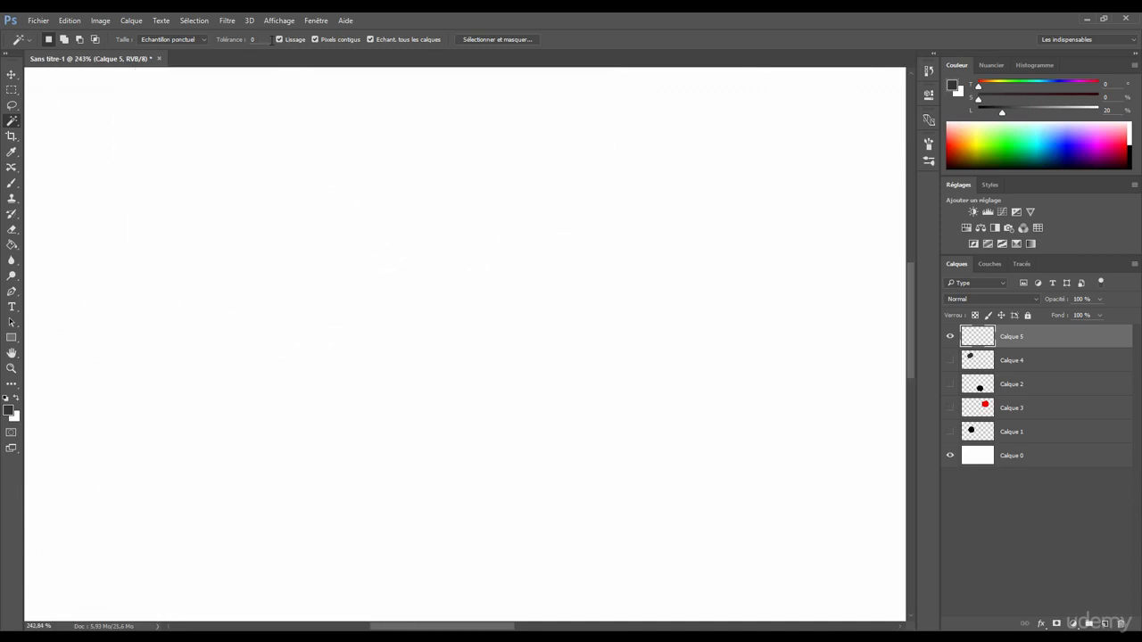
left_click_drag(949, 361, 953, 433)
left_click(1008, 360)
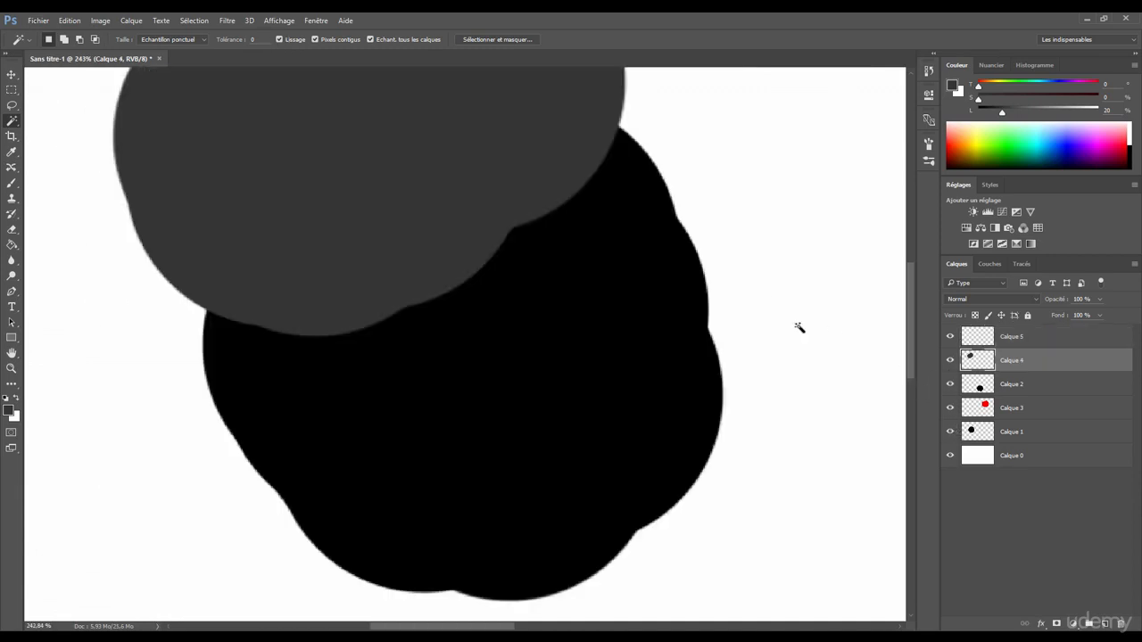
left_click_drag(405, 169, 429, 252)
left_click(395, 205)
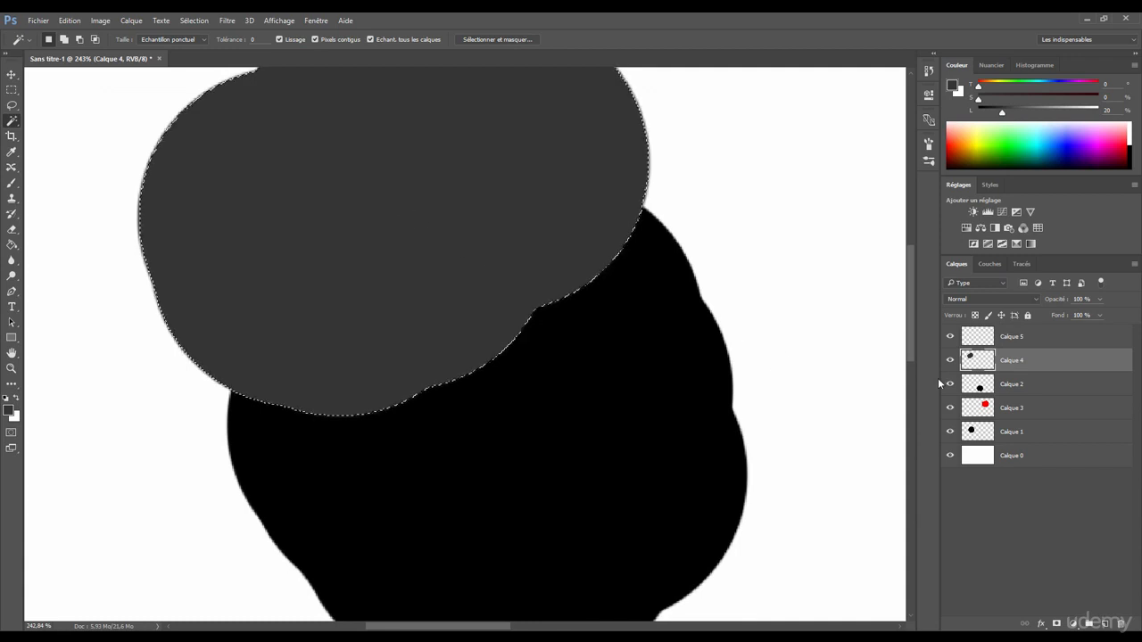
Hide the four shape layers and fill the selection on Calque 5 with the dark grey foreground colour
left_click_drag(949, 360, 954, 431)
left_click(1012, 337)
key("alt+BackSpace")
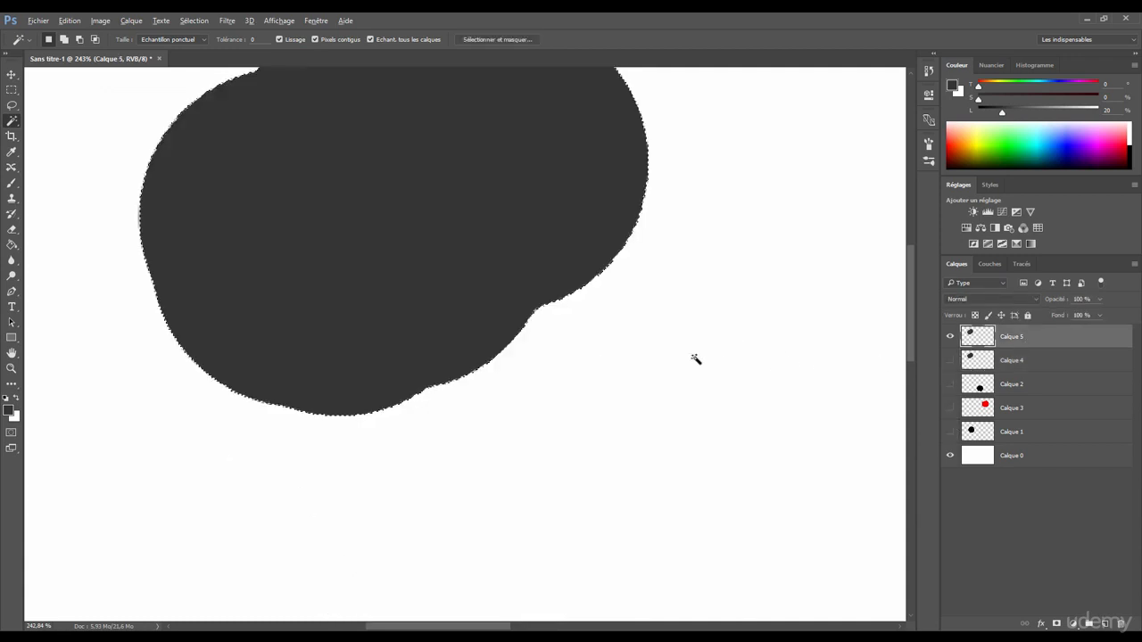
Clear the selection and examine the smoothed edge pixels of the dark grey fill on Calque 5
left_click_drag(604, 286, 733, 273)
left_click_drag(517, 208, 559, 234)
left_click_drag(519, 322, 609, 315)
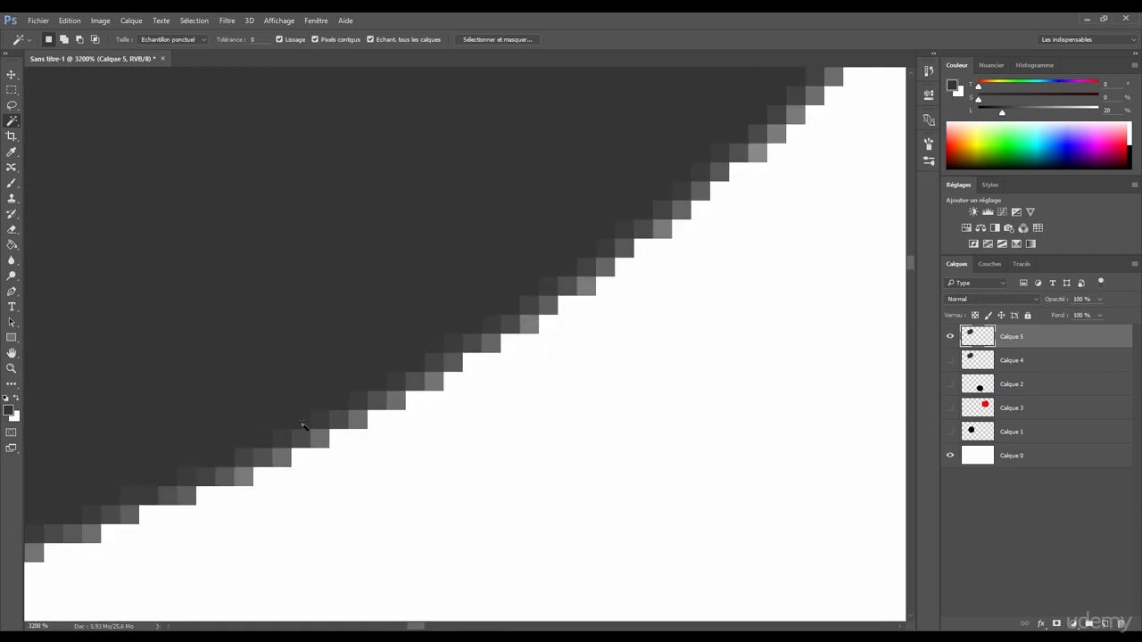
left_click_drag(303, 426, 352, 374)
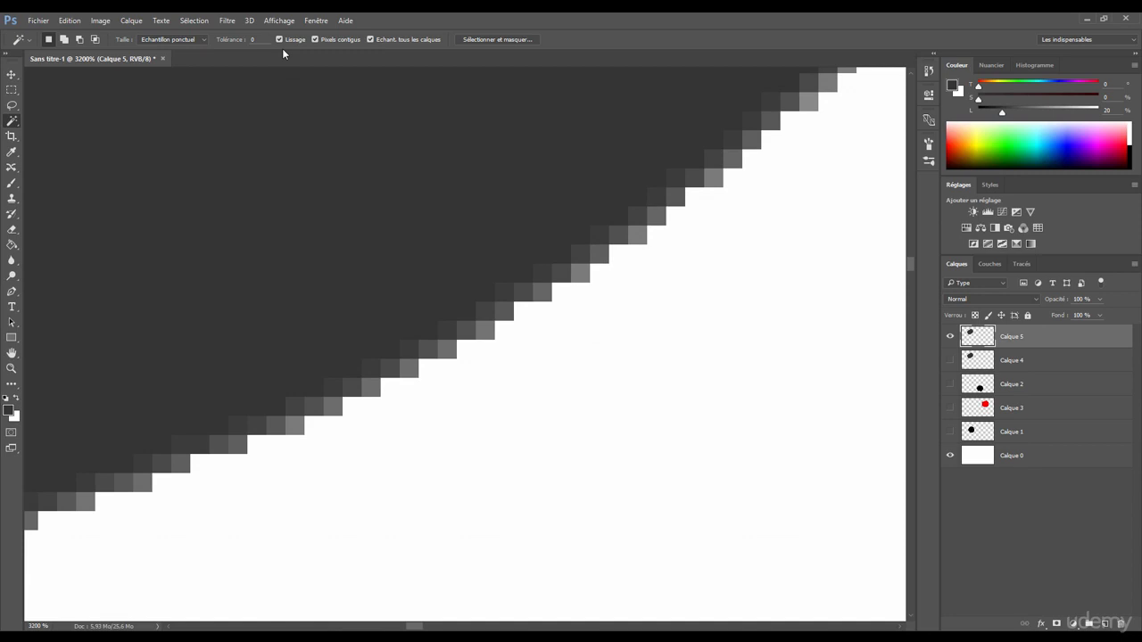
left_click_drag(306, 180, 259, 241)
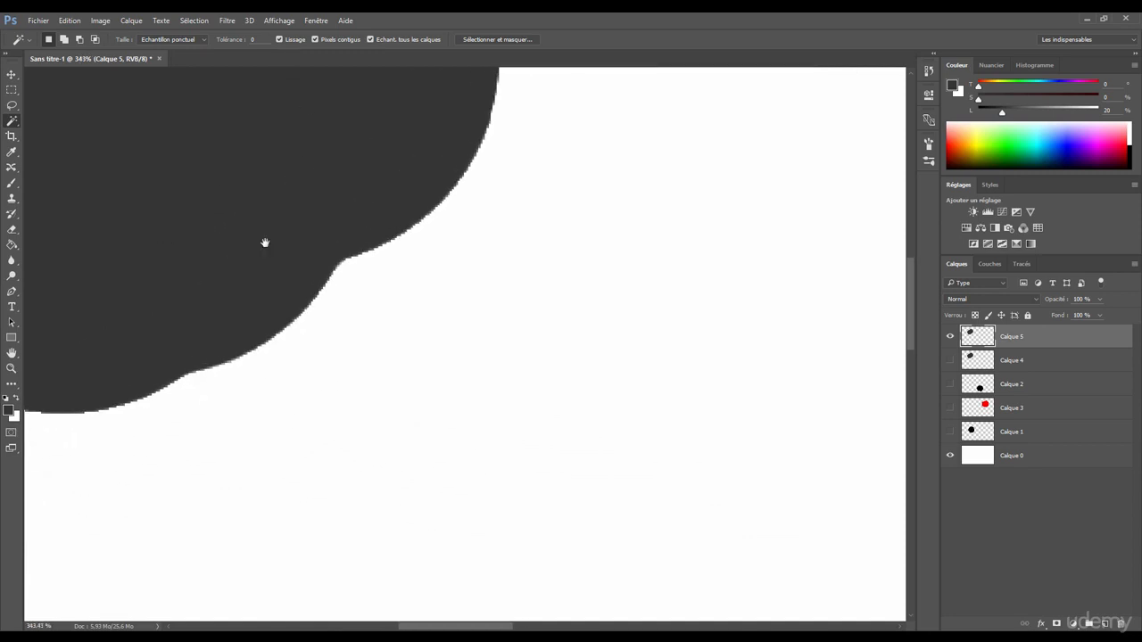
left_click_drag(277, 87, 262, 206)
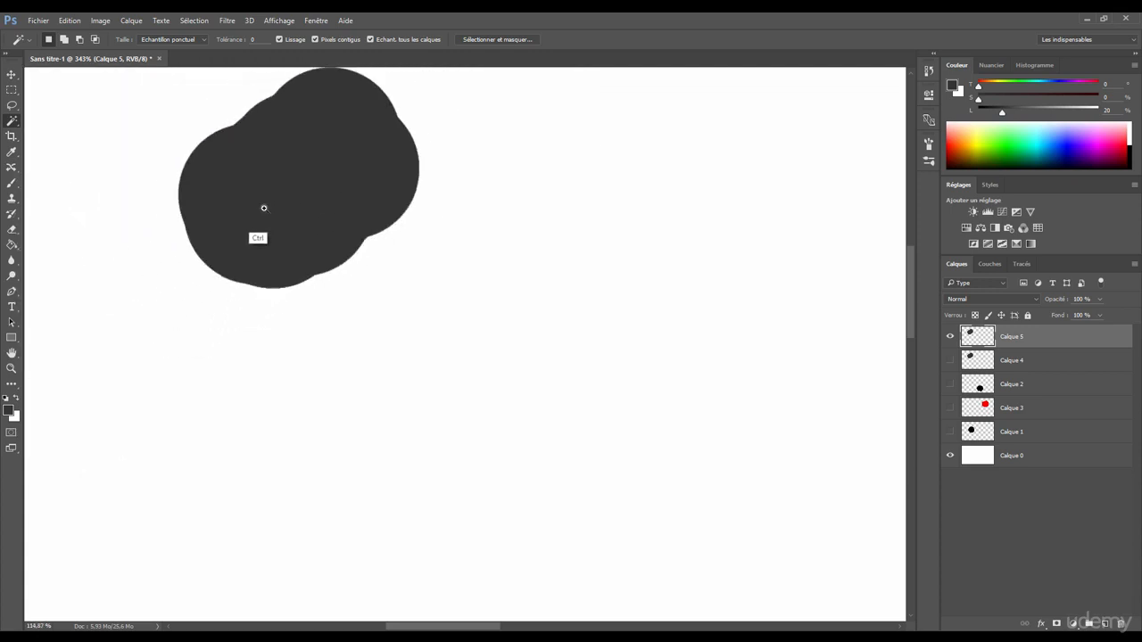
Hide Calque 5 and show only the two black shapes on Calque 1 and Calque 2 over the white background
left_click(949, 337)
left_click(949, 432)
left_click(949, 384)
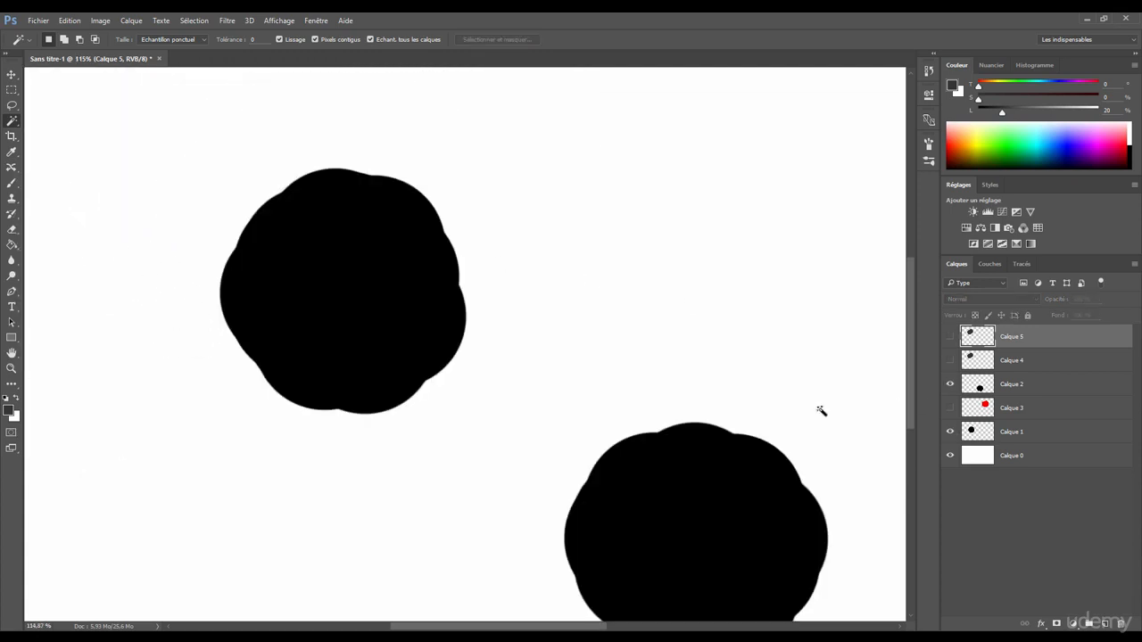
left_click_drag(545, 389, 465, 242)
left_click_drag(270, 168, 266, 213)
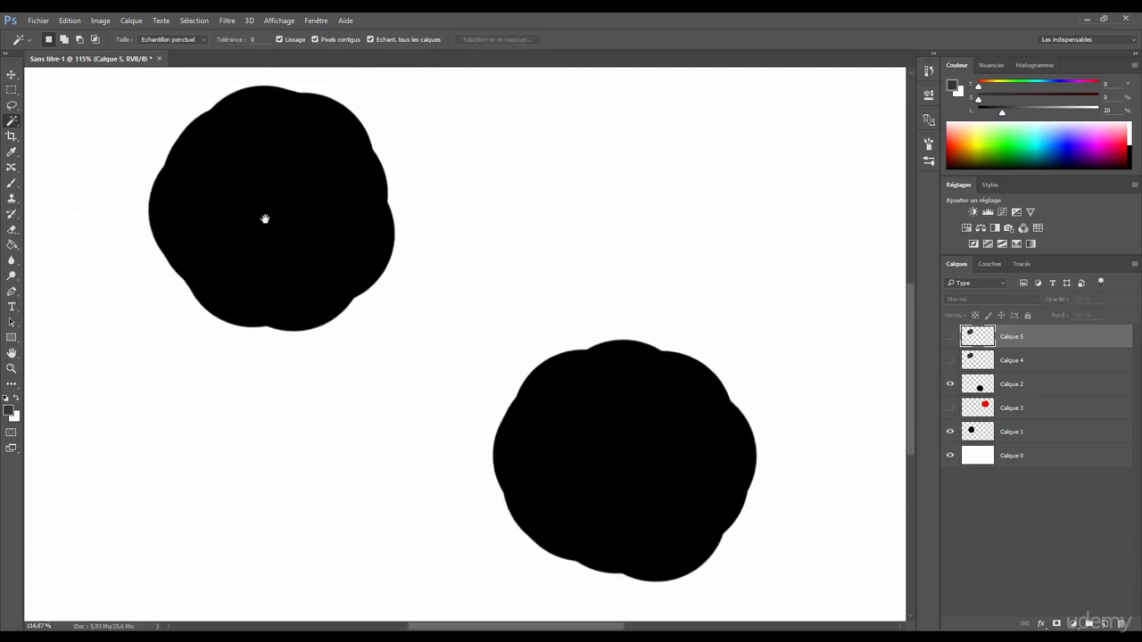
Turn off Pixels contigus, make Calque 2 active, select the black areas with the Magic Wand, and deselect them
left_click(315, 40)
left_click_drag(270, 205, 247, 189)
left_click(1017, 384)
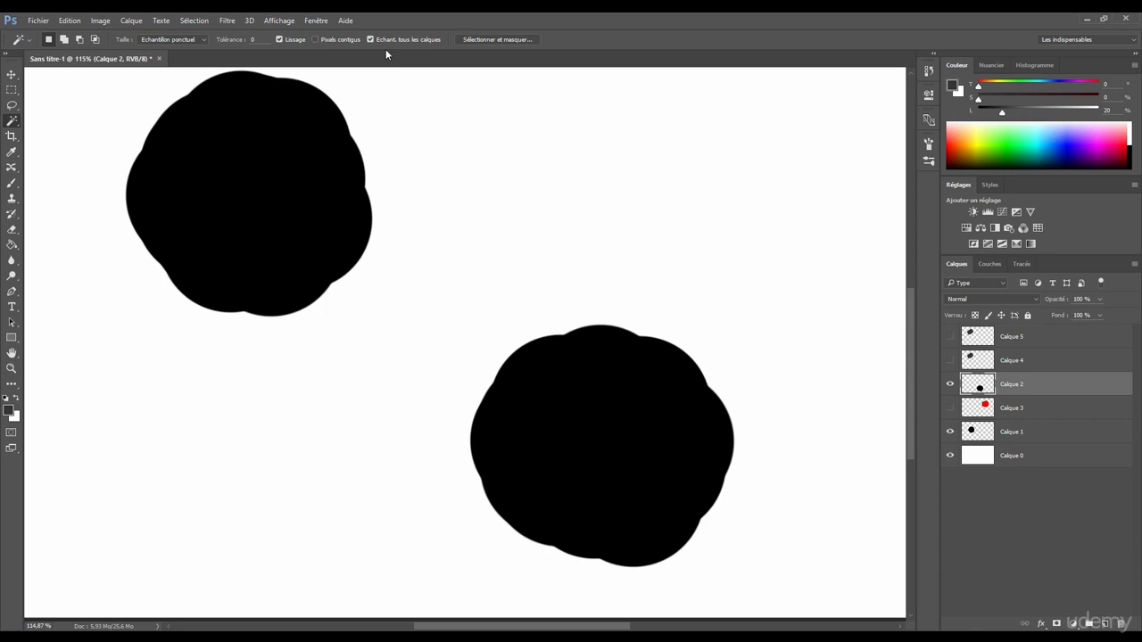
left_click(233, 178)
key("ctrl+d")
Turn Pixels contigus back on, select only the black shape of Calque 1 with the Magic Wand, and deselect it
left_click(266, 198)
key("ctrl+d")
left_click_drag(214, 142, 228, 167)
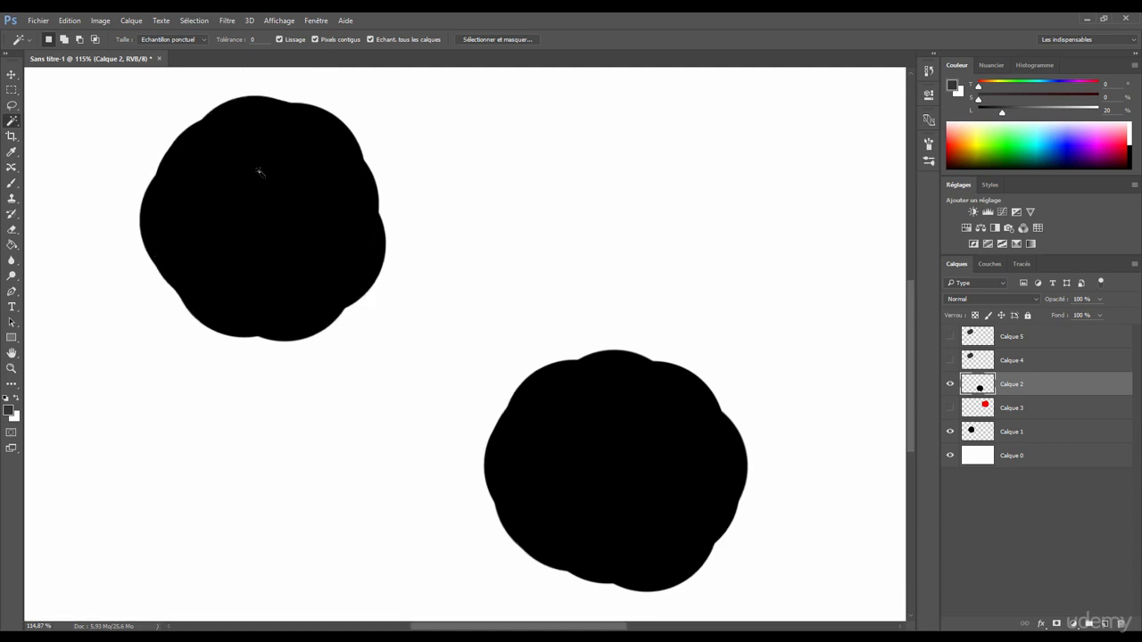
Turn off Pixels contigus again, select both black shapes from the Calque 1 shape, and clear the selection
left_click(315, 40)
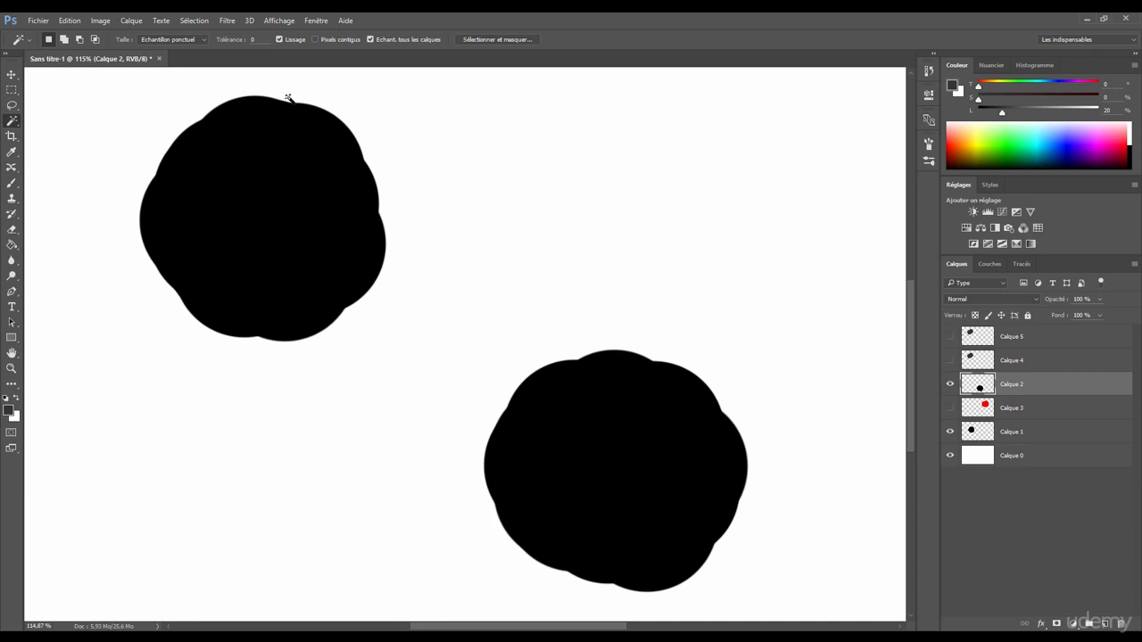
left_click(272, 215)
key("ctrl")
key("ctrl+d")
key("ctrl+0")
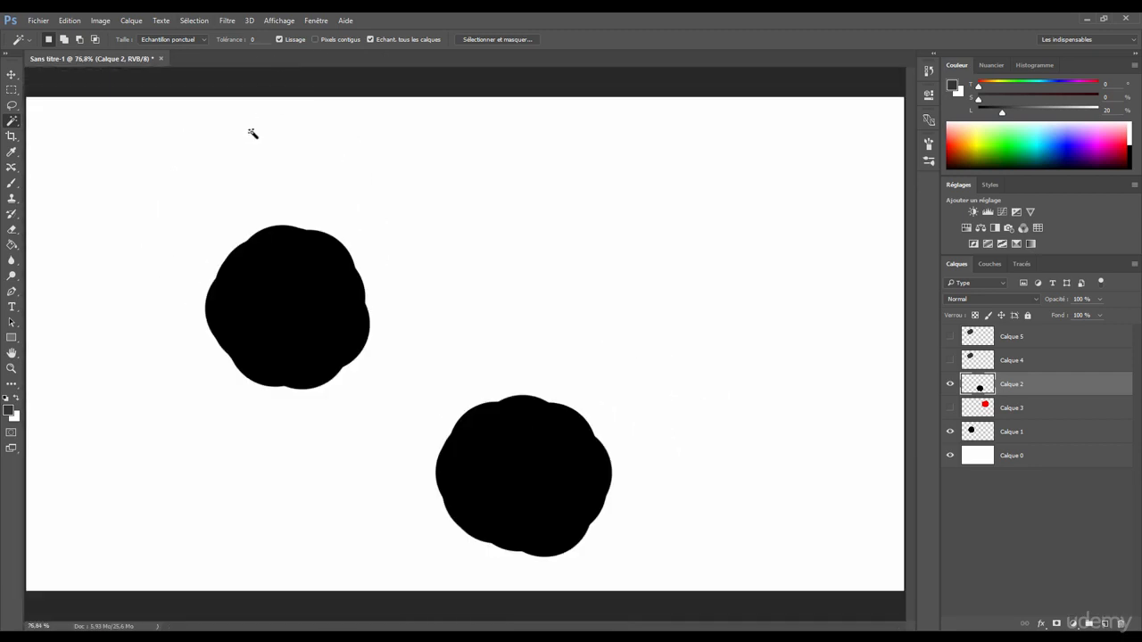